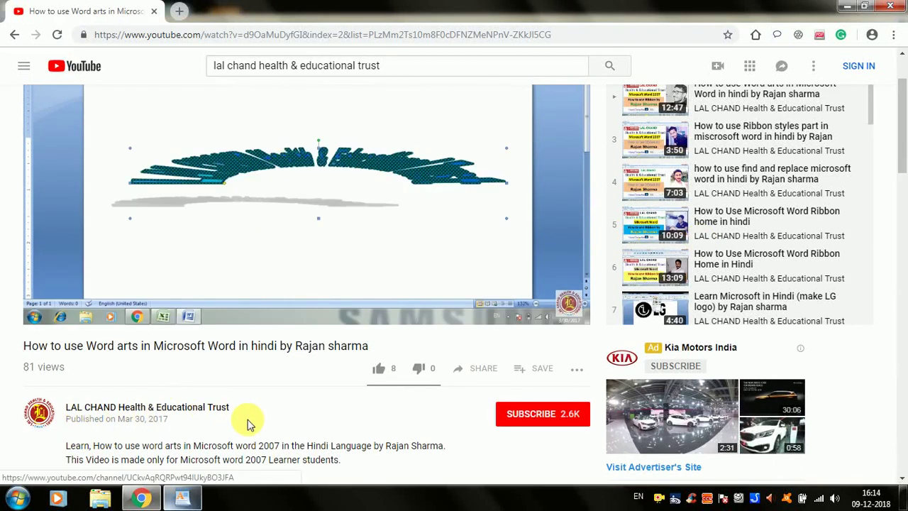
Switch from the YouTube Word Art video to the blank WordPad document
click(182, 498)
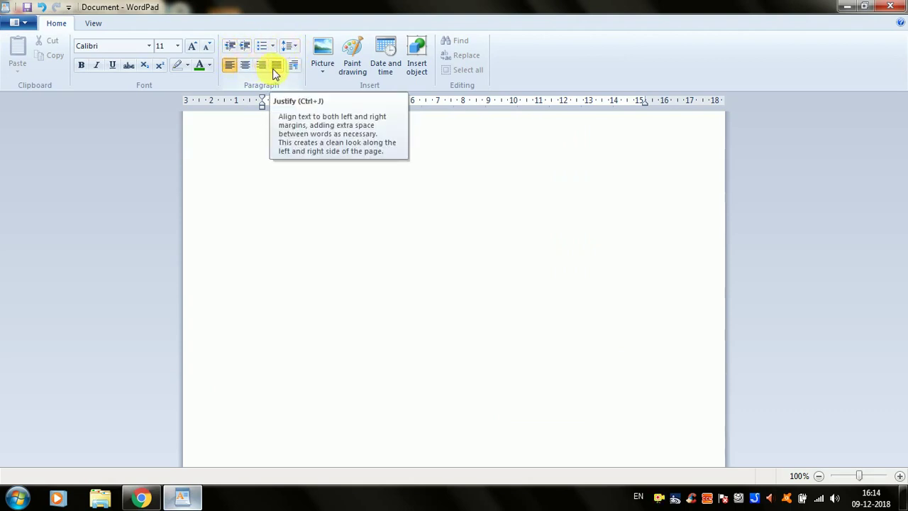
Flip to the YouTube tutorial, back to WordPad, then end on the YouTube page
click(142, 497)
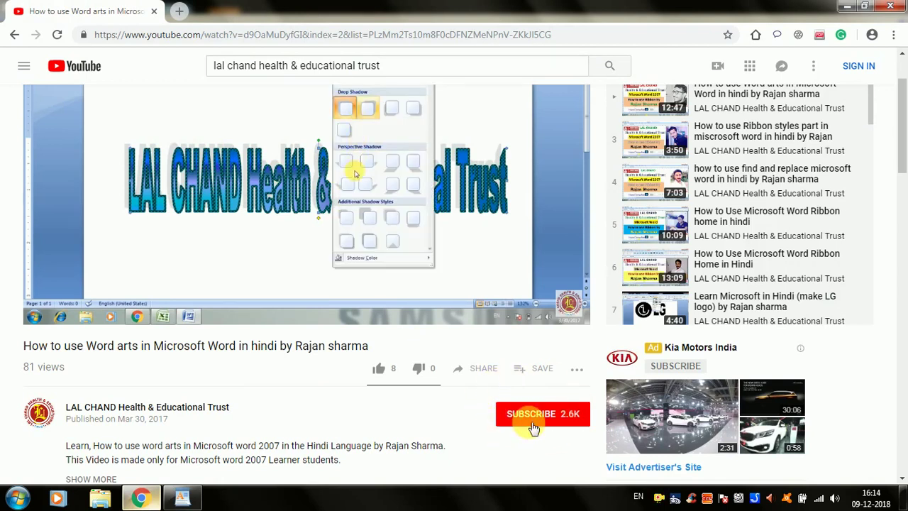
click(183, 498)
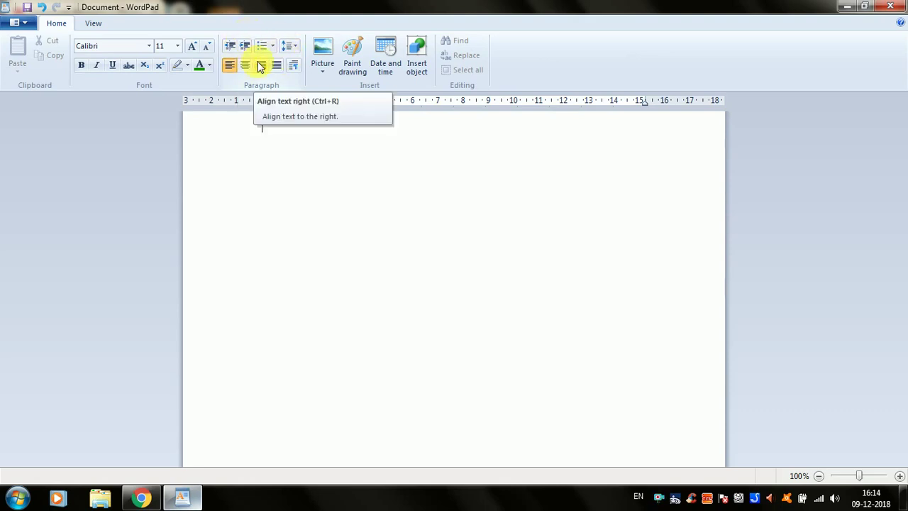
click(144, 499)
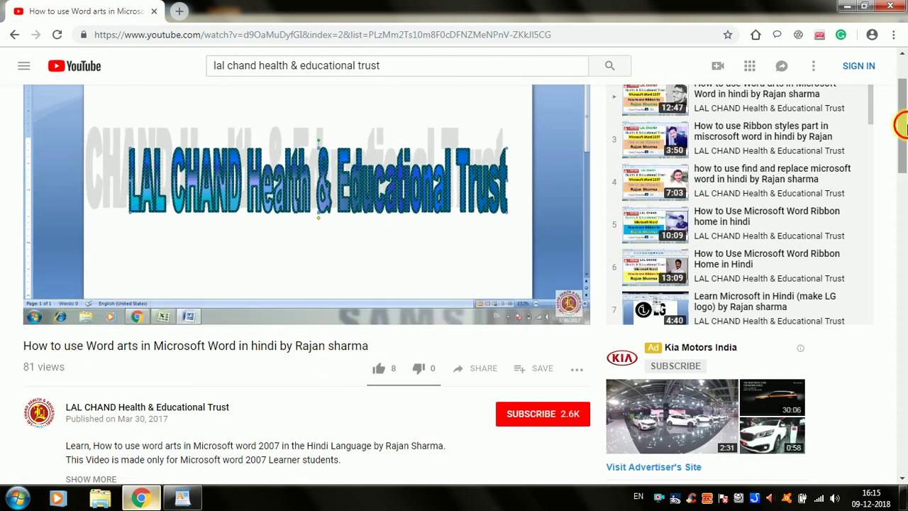
Scroll through the YouTube tutorial playlist, then bring the blank WordPad document forward
drag(902, 117, 904, 82)
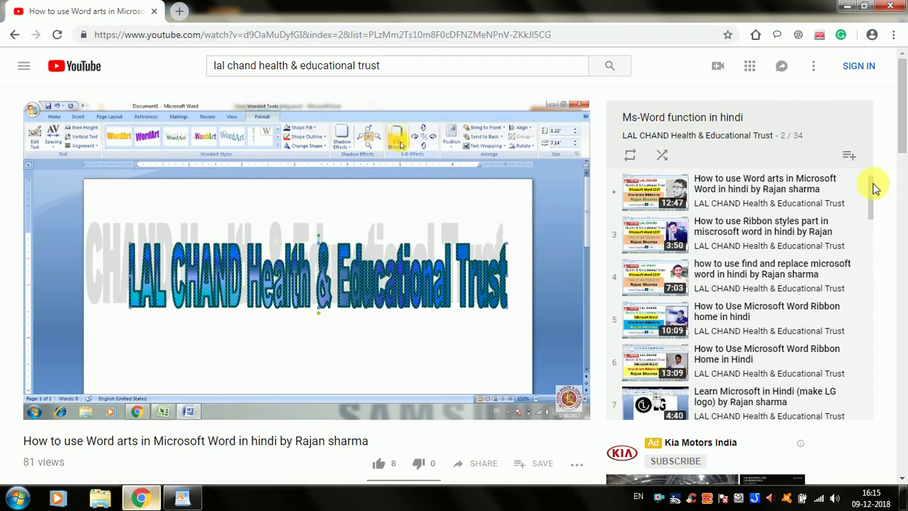
scroll(874, 206, down, 1)
mouse_move(874, 205)
mouse_down()
mouse_move(872, 348)
mouse_move(865, 159)
mouse_move(871, 398)
mouse_move(865, 158)
mouse_up()
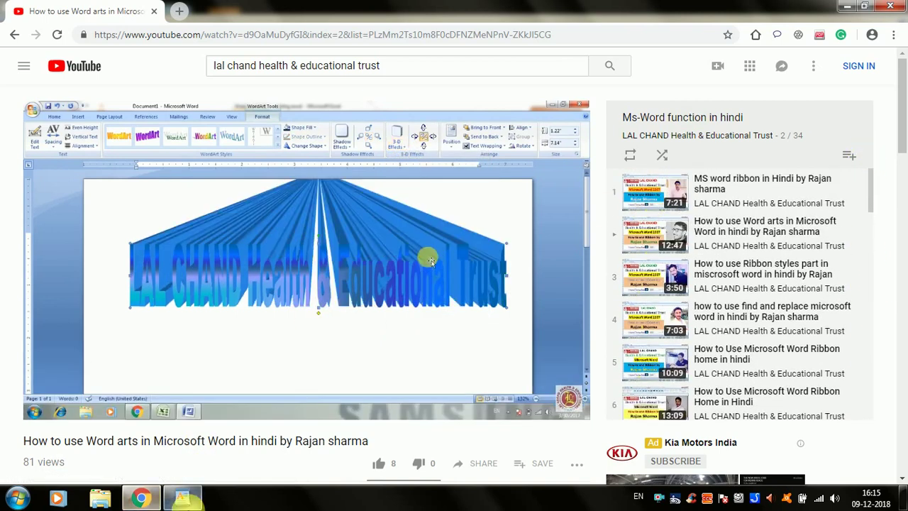
click(182, 497)
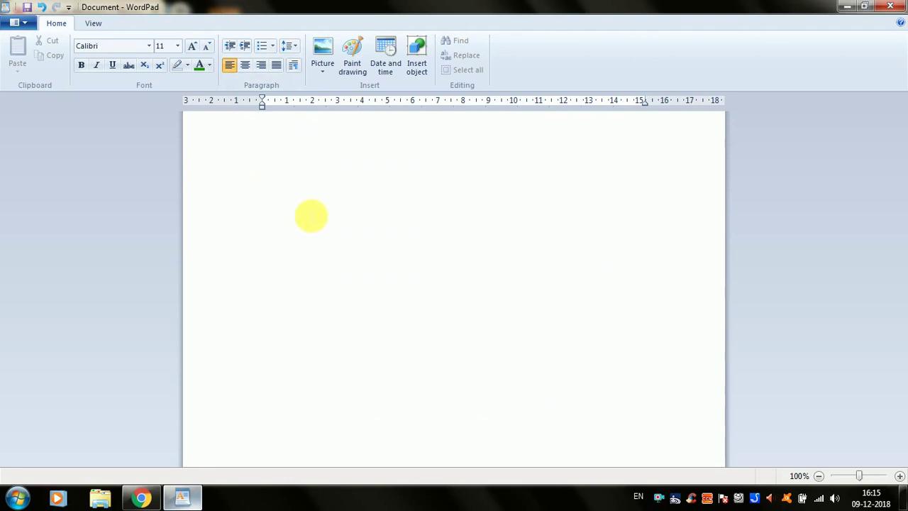
Type 'Welcome to the my channel', enlarge it to 28-pt Calibri and make it bold
text(Welcome to the my channel)
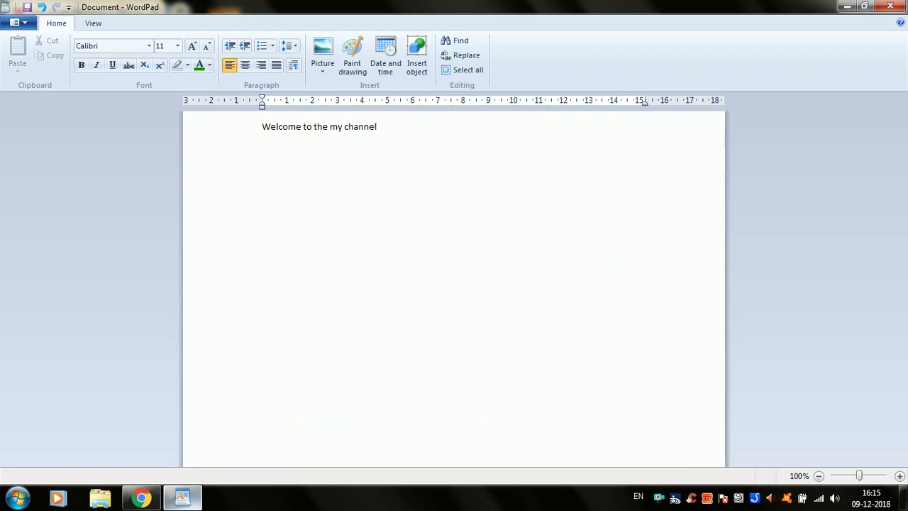
key(ctrl+a)
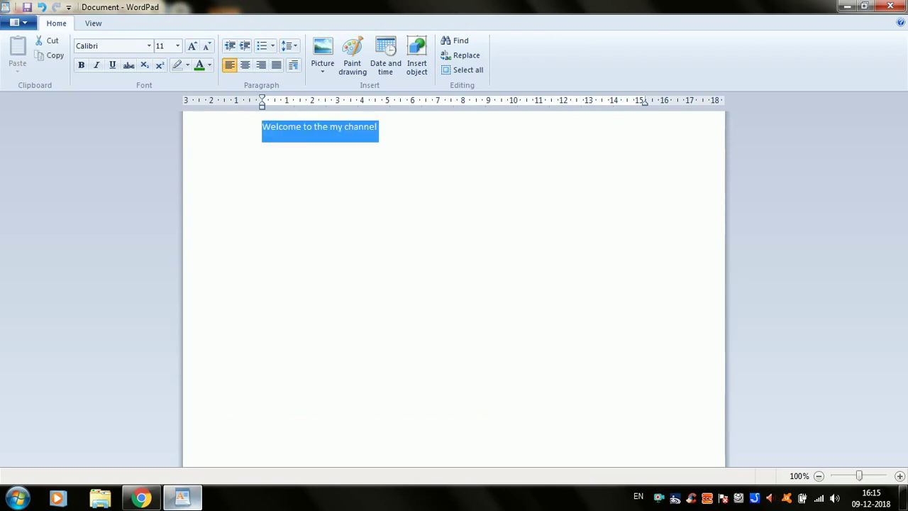
click(201, 48)
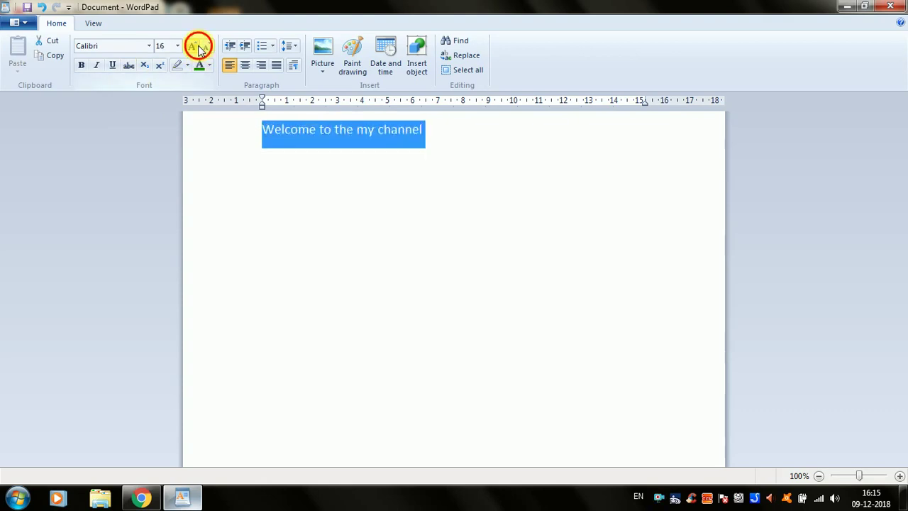
click(201, 48)
click(200, 48)
click(200, 48)
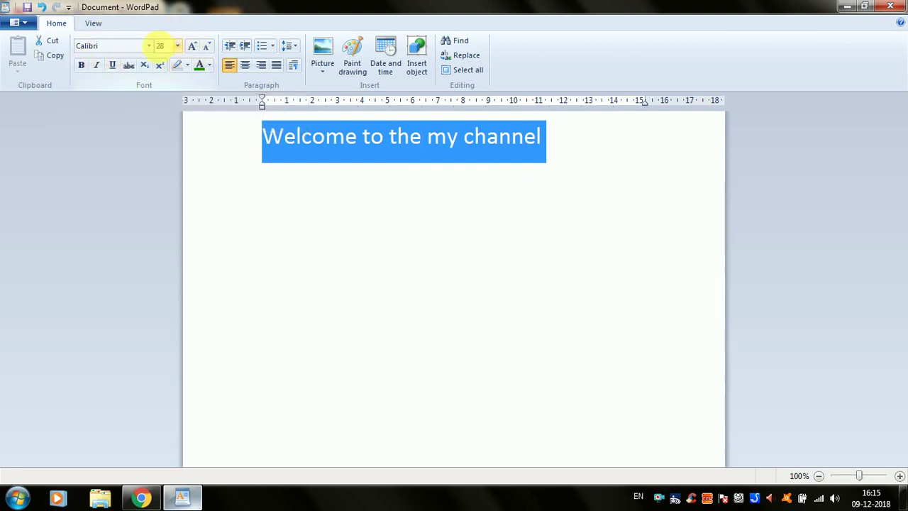
click(82, 66)
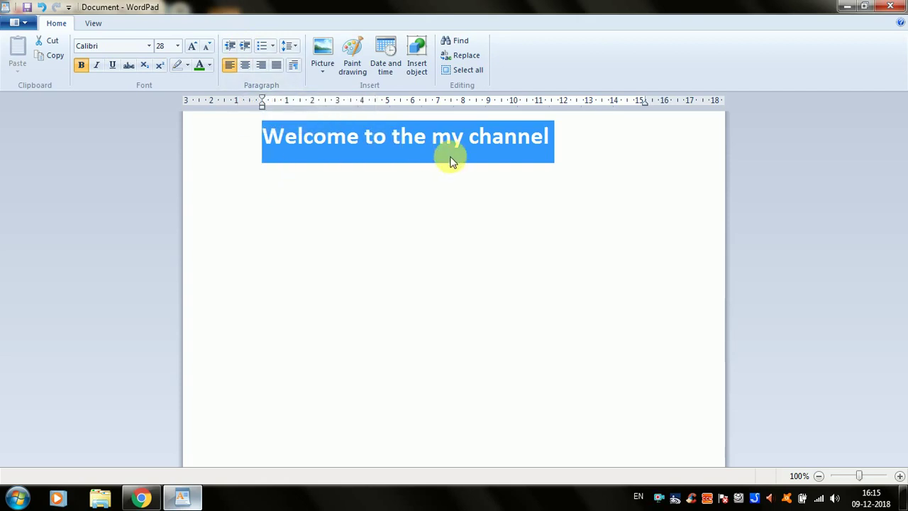
Indent the welcome line four steps, return it to the margin, and view list styles
click(244, 46)
click(244, 46)
click(245, 46)
click(245, 47)
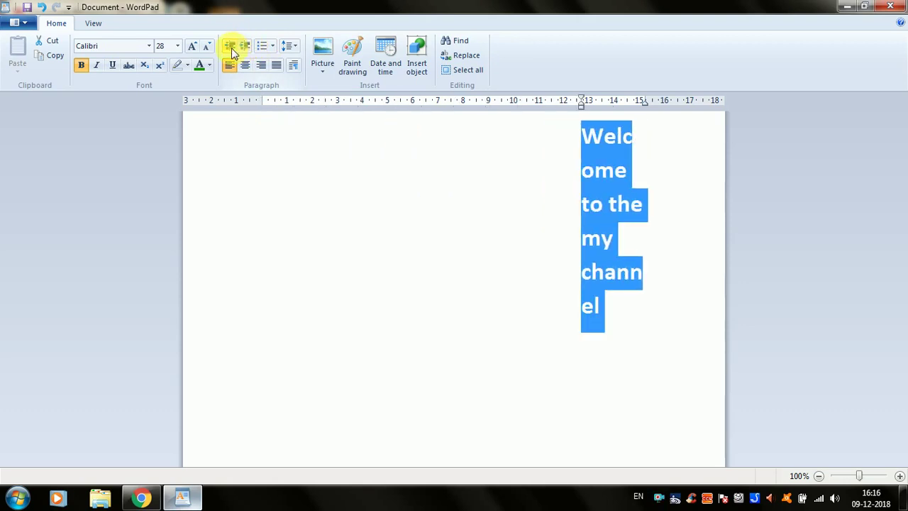
click(231, 46)
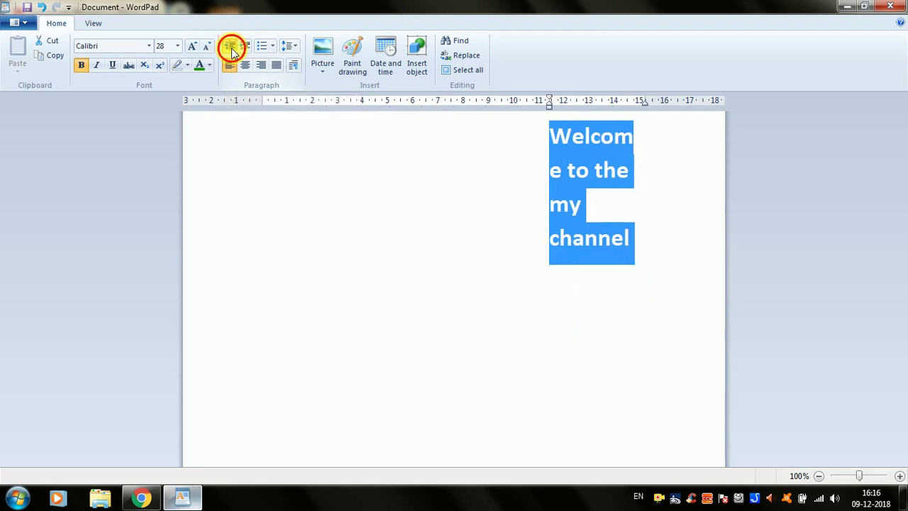
click(230, 46)
click(230, 47)
click(230, 47)
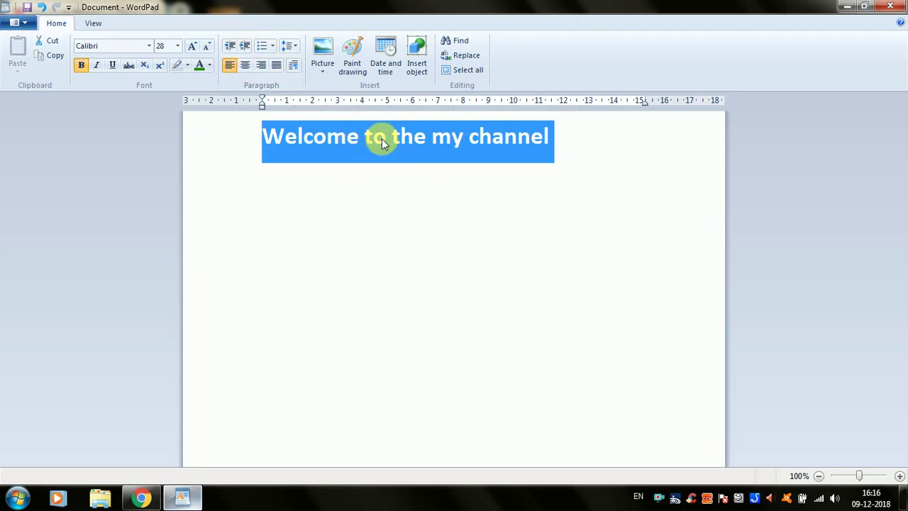
click(271, 48)
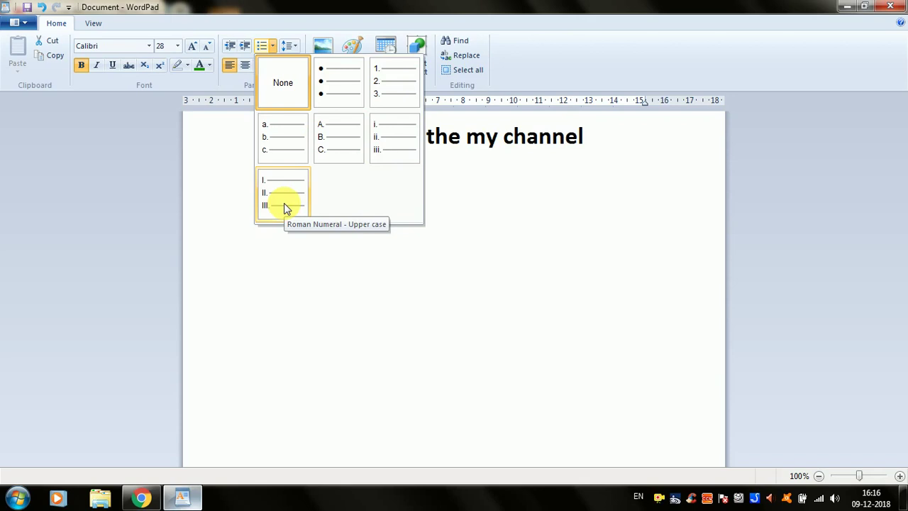
Number the welcome line as item 1 of a numbered list
click(431, 178)
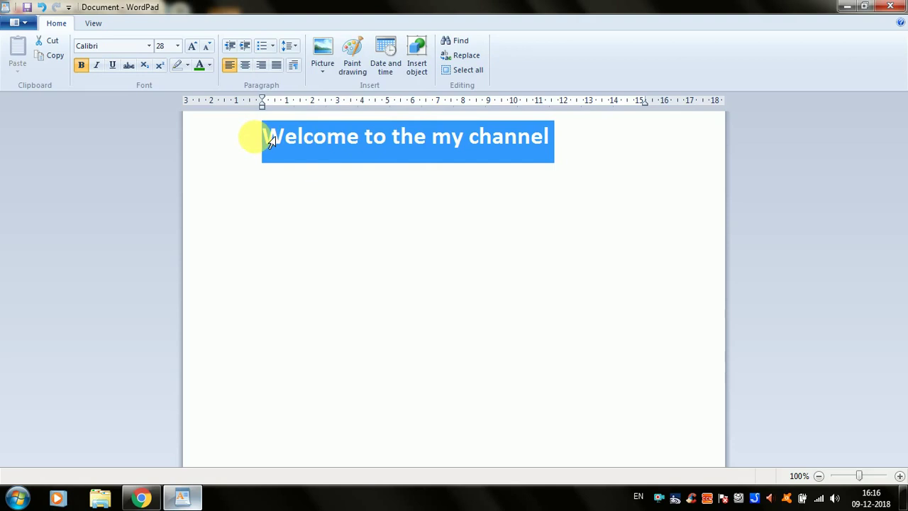
click(273, 45)
click(382, 73)
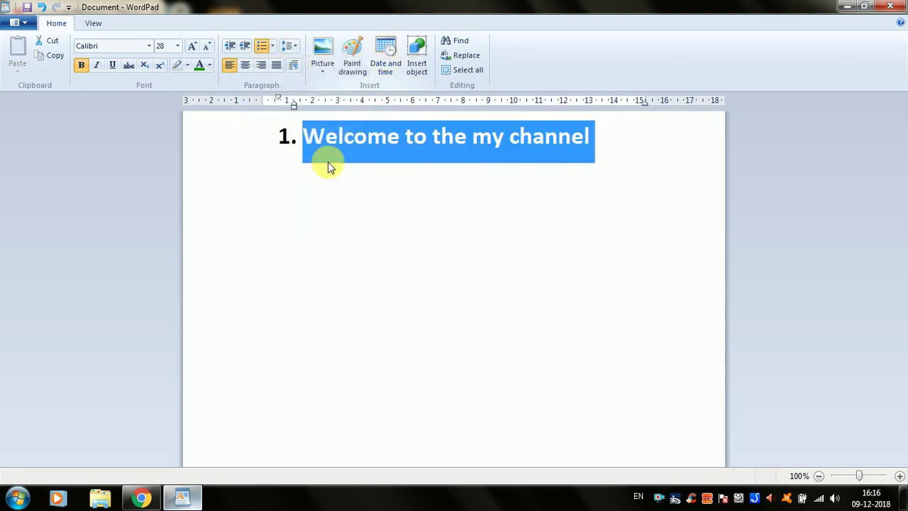
click(318, 159)
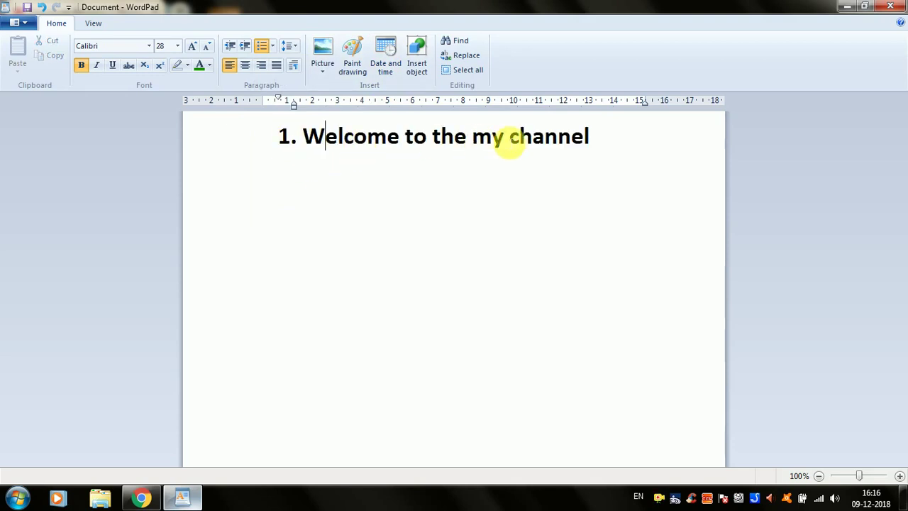
click(594, 141)
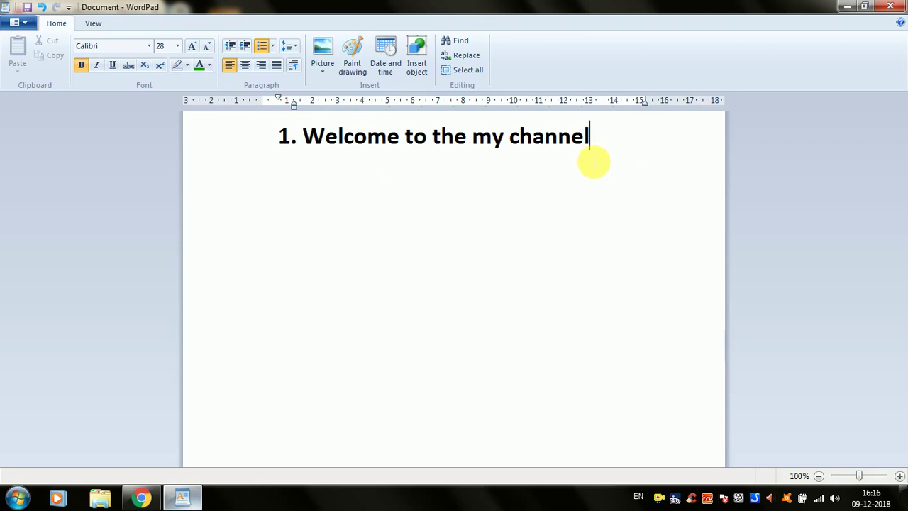
Add item 2 asking viewers to subscribe to the channel and item 3 'Click on the Bell I-Con'
key(Return)
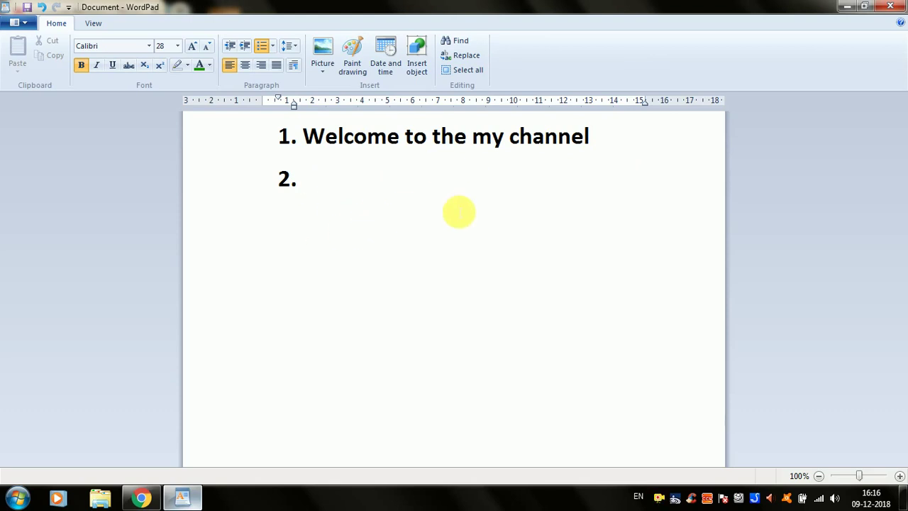
text(Subscri)
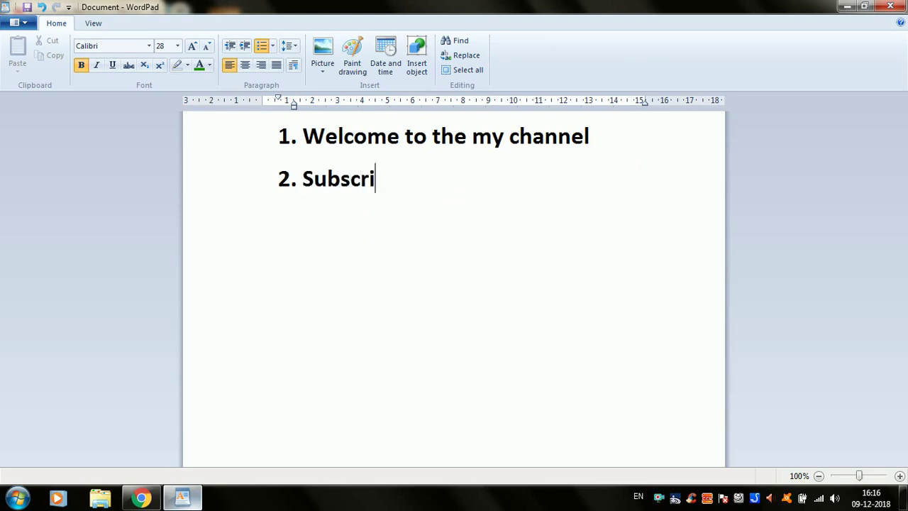
text(be)
key(BackSpace)
text(be )
text(to)
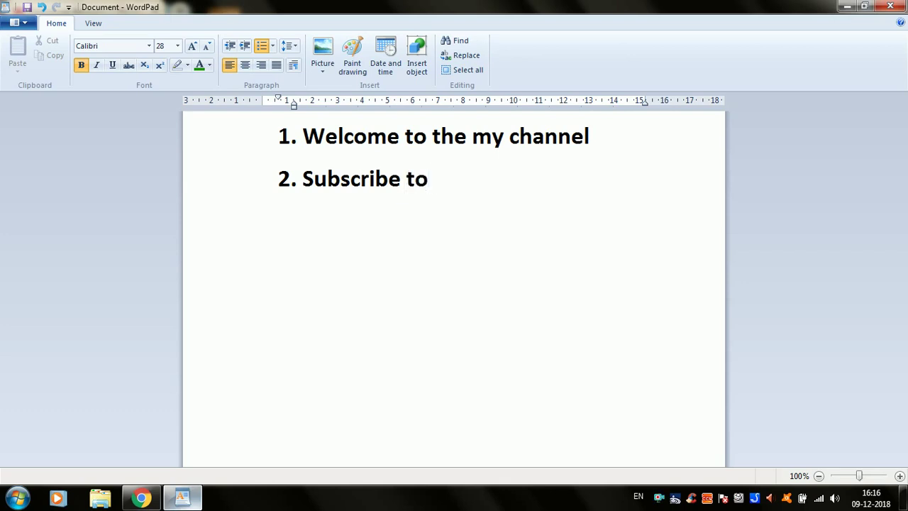
text(our You)
key(BackSpace)
key(BackSpace)
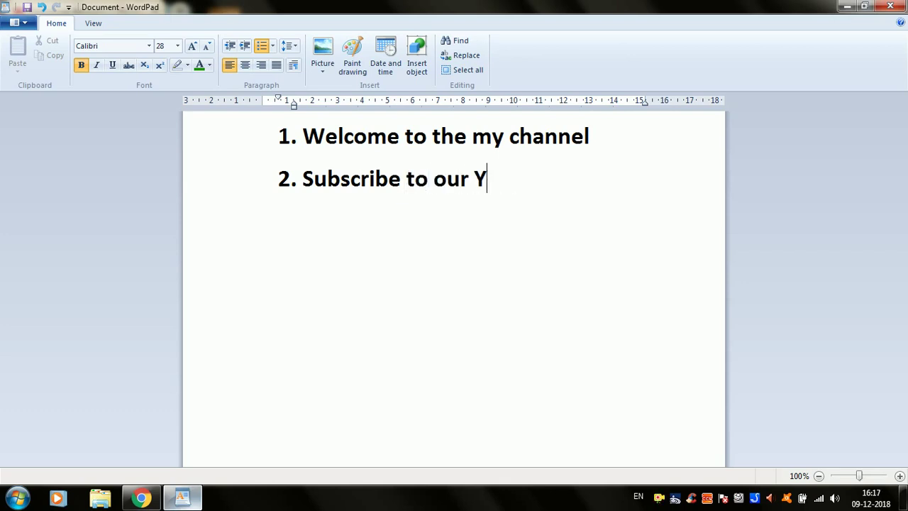
key(BackSpace)
text(Channel)
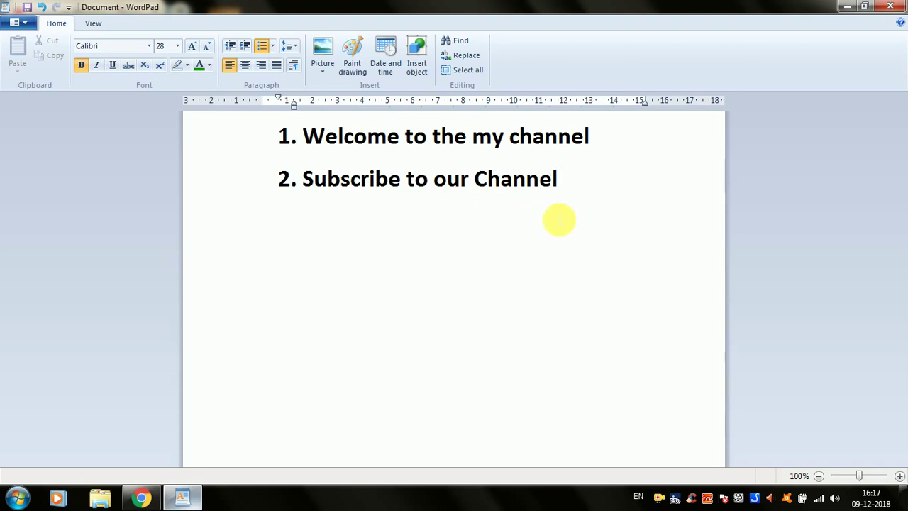
key(Return)
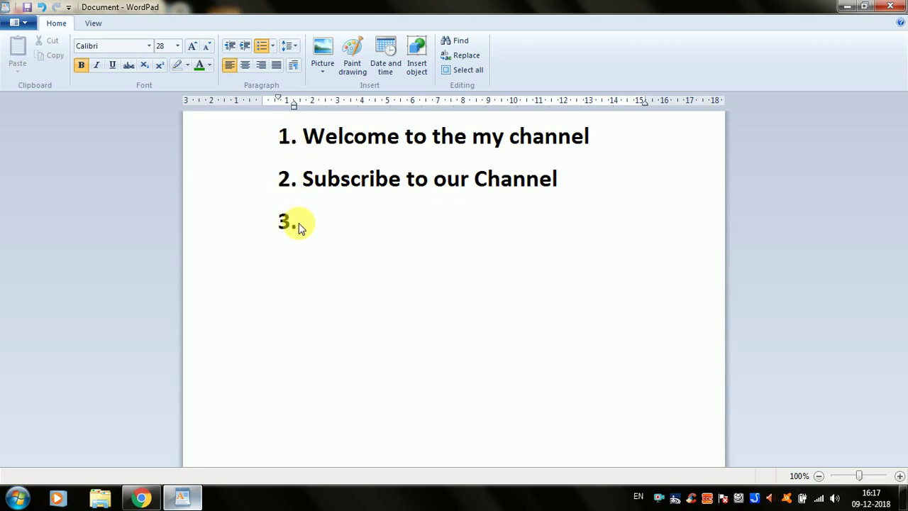
text(C)
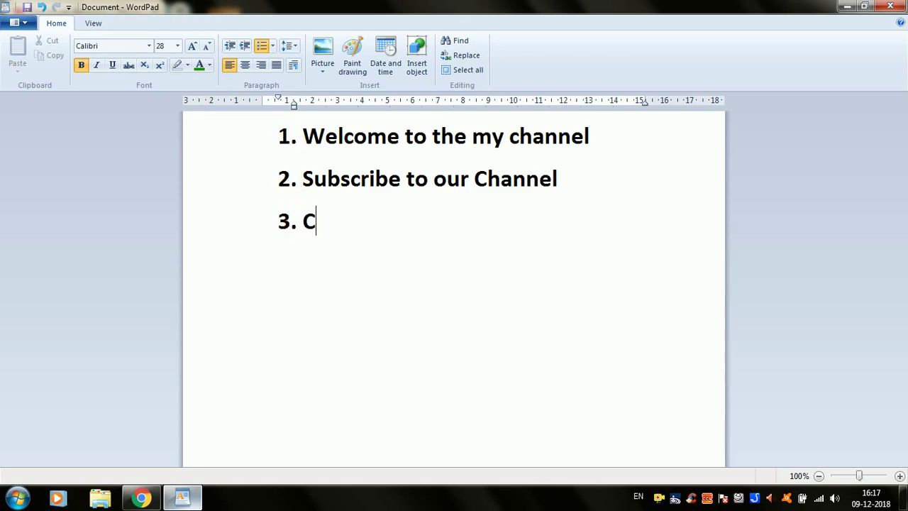
text(lick on t)
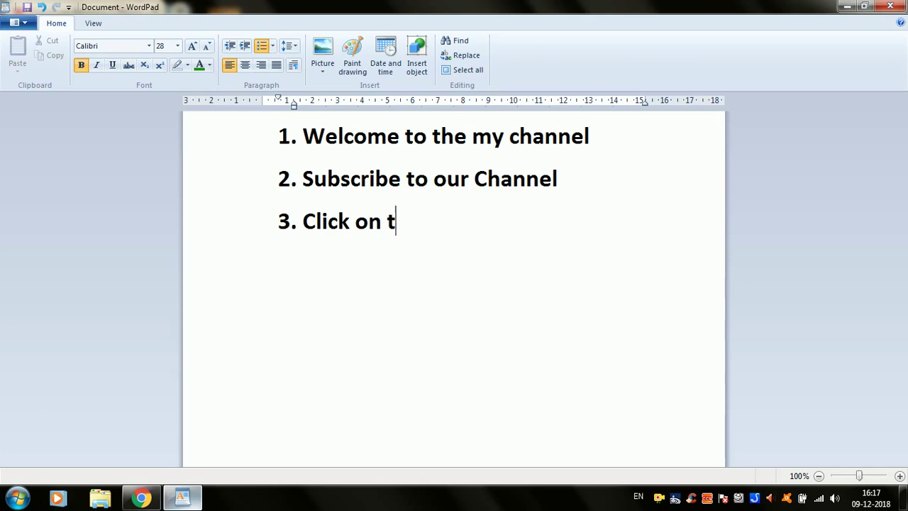
text(he Bell )
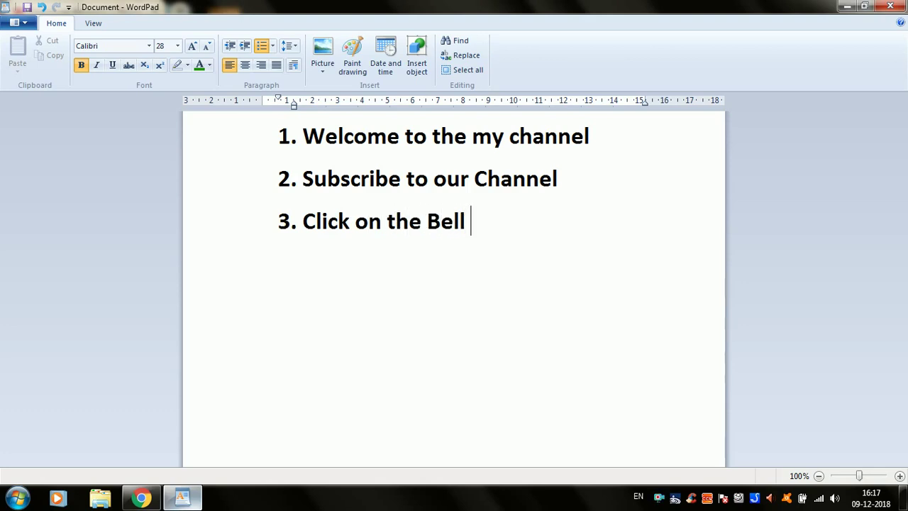
text(I-Co)
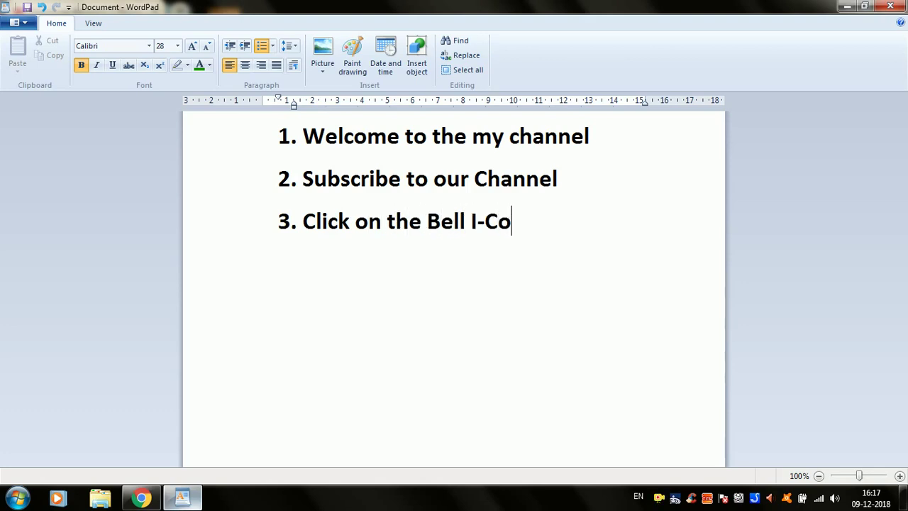
text(n)
Add item 4 'Thanks for watching', correcting typos and removing the empty fifth item
key(Return)
text(Thanks )
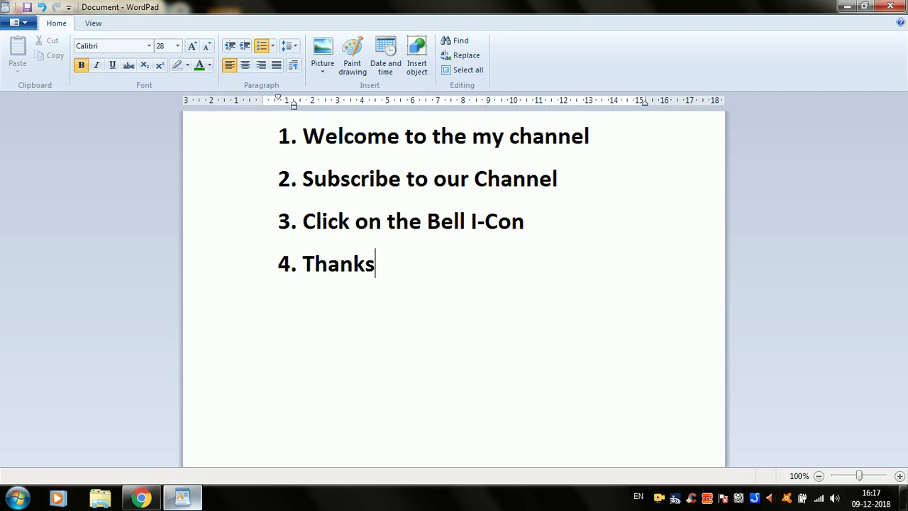
text(for wa)
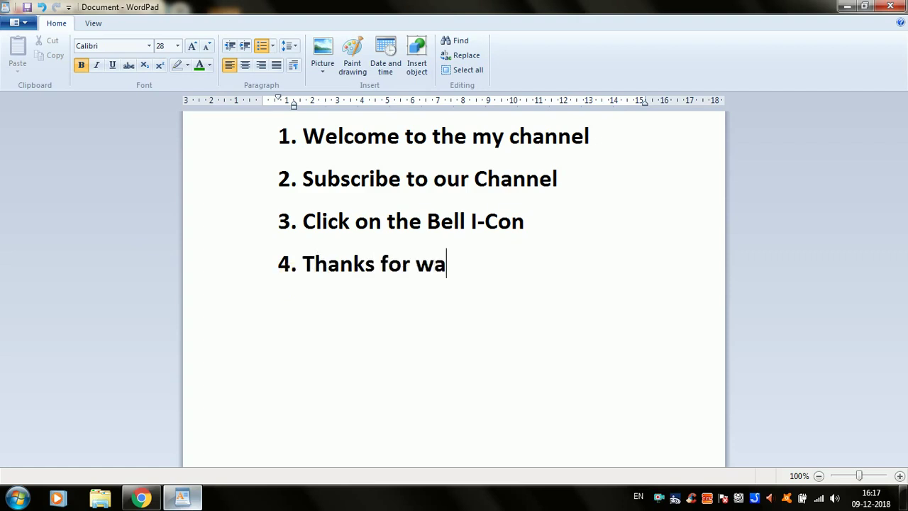
text(r)
key(BackSpace)
text(tching)
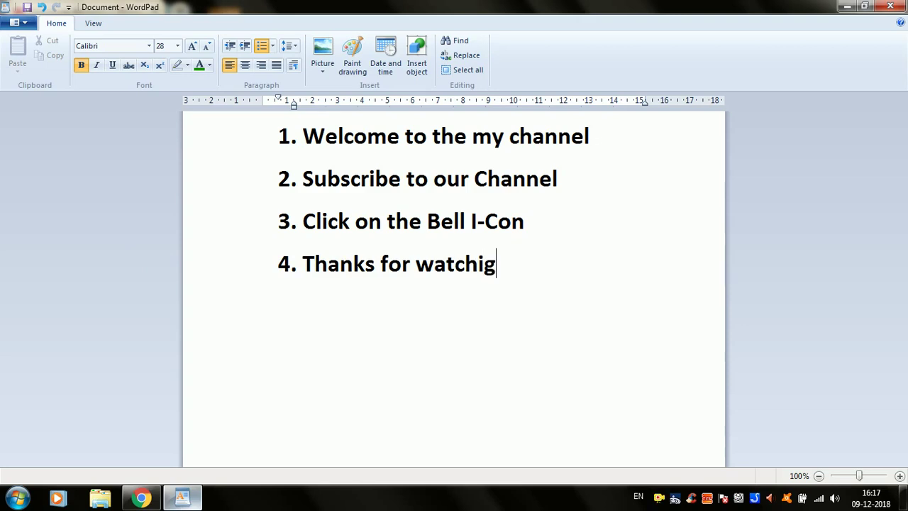
key(BackSpace)
text(ng)
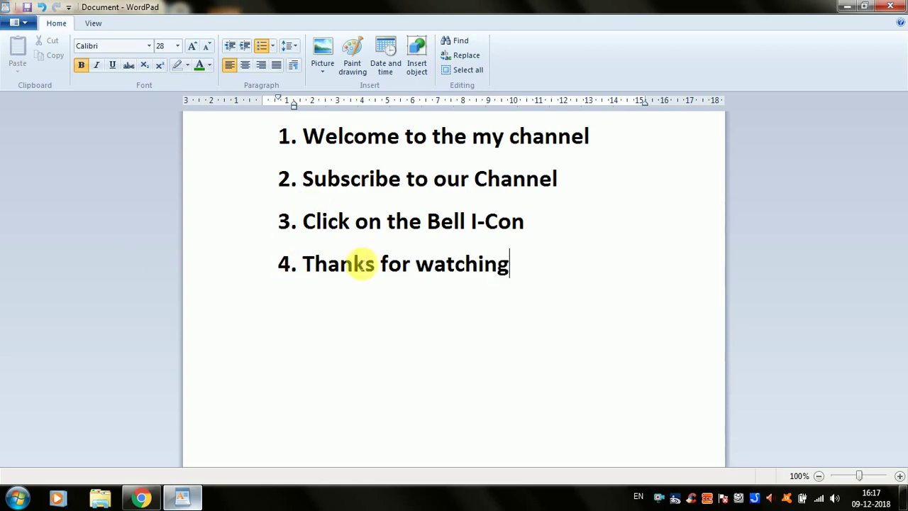
key(Return)
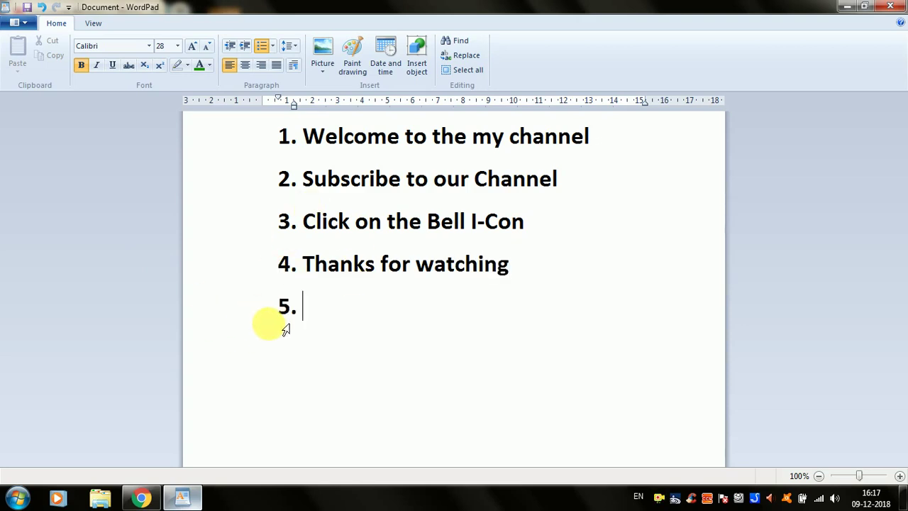
key(BackSpace)
key(BackSpace)
key(BackSpace)
Renumber the four lines with capital letters A–D
text(g)
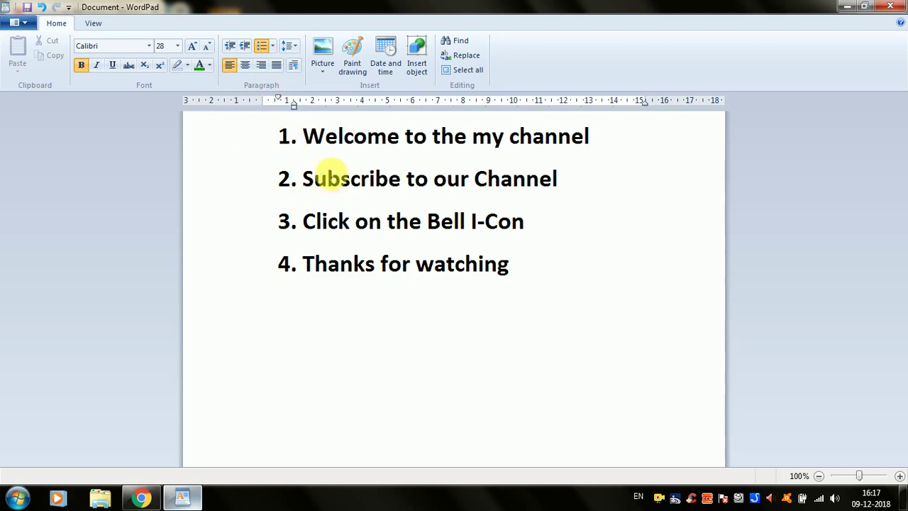
key(ctrl+a)
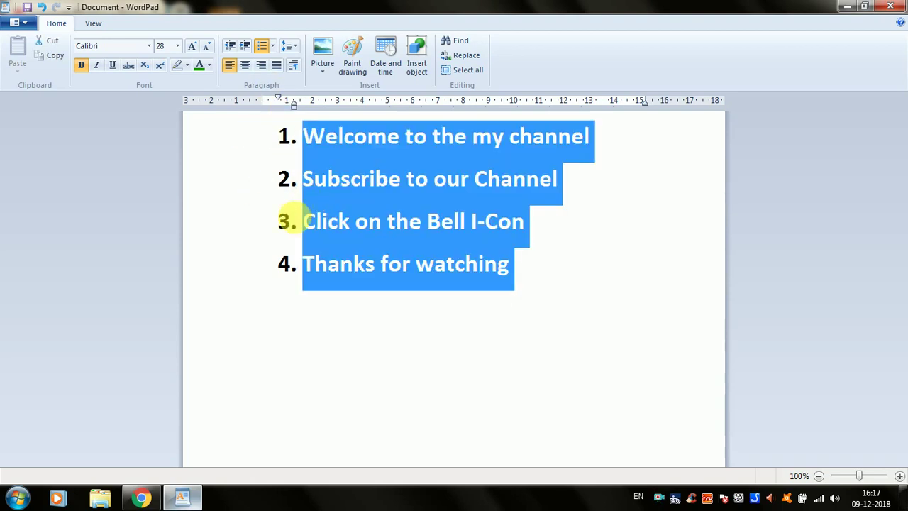
click(276, 46)
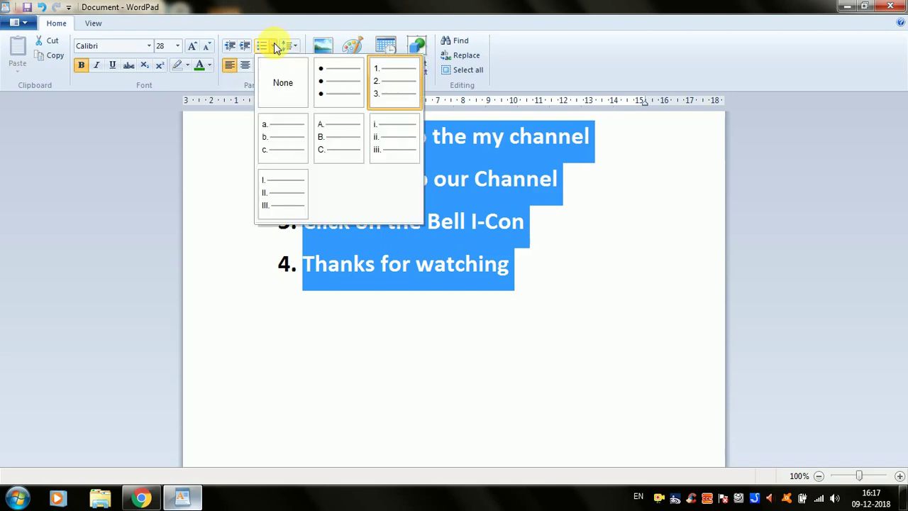
click(327, 127)
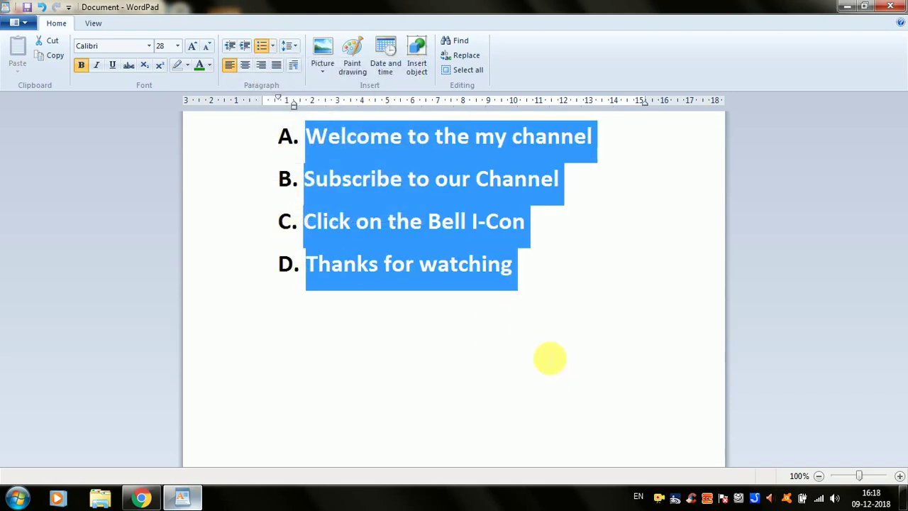
click(526, 281)
key(Return)
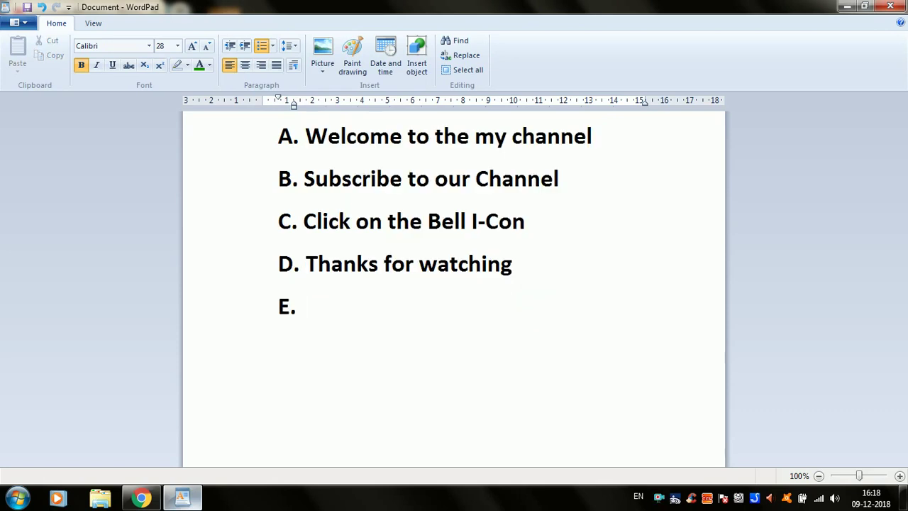
key(BackSpace)
Try lowercase then uppercase Roman numerals, finally setting the list style to None
key(ctrl+a)
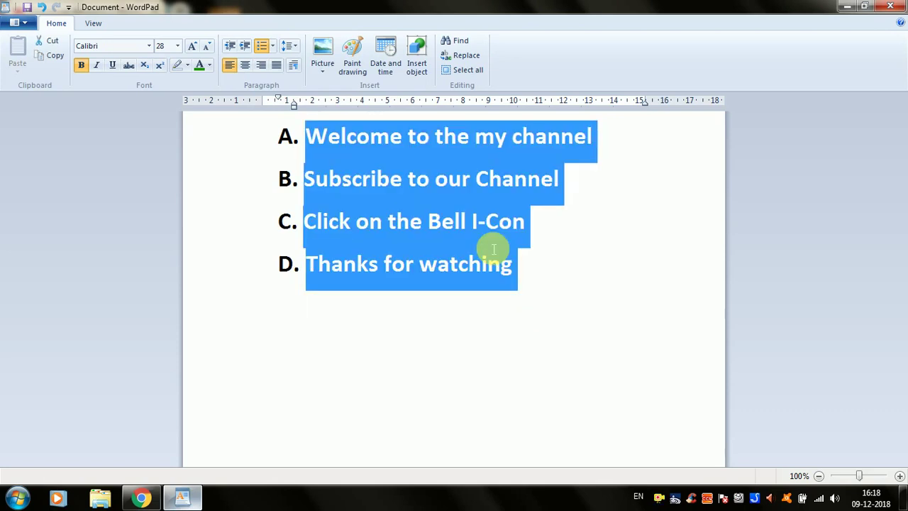
click(272, 46)
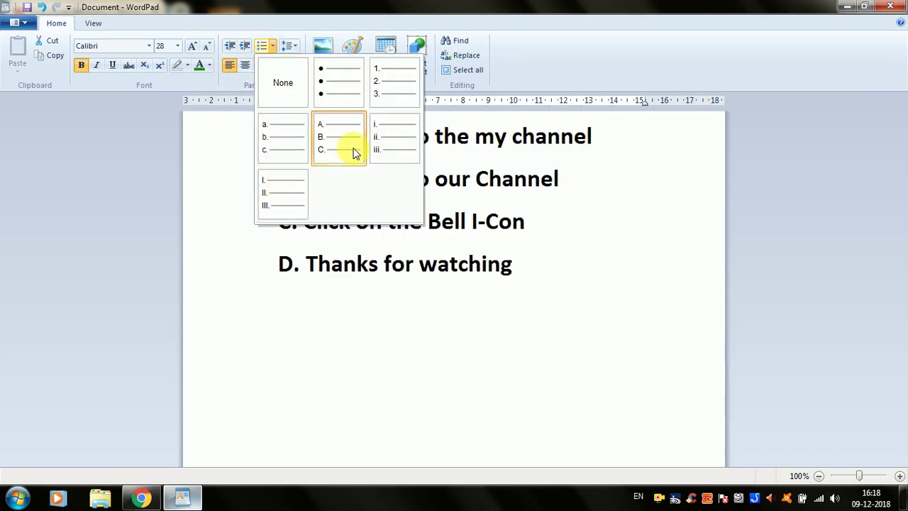
click(389, 148)
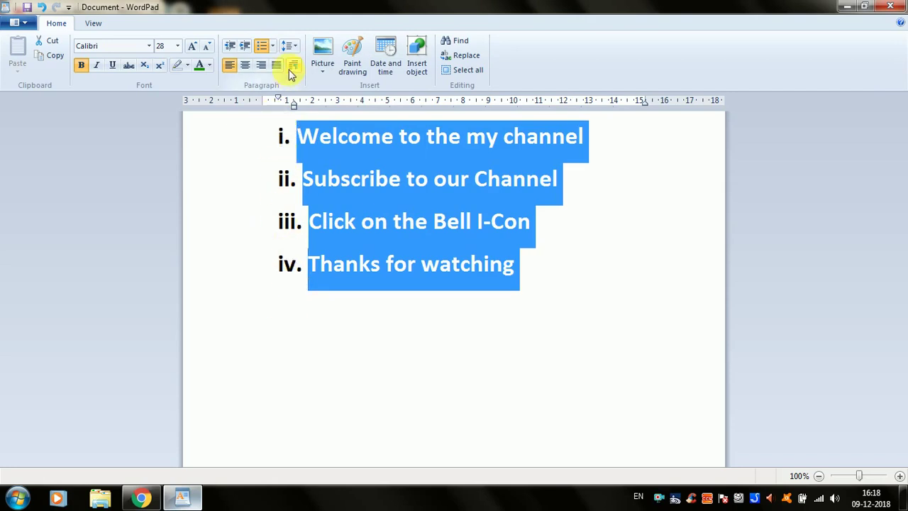
click(272, 45)
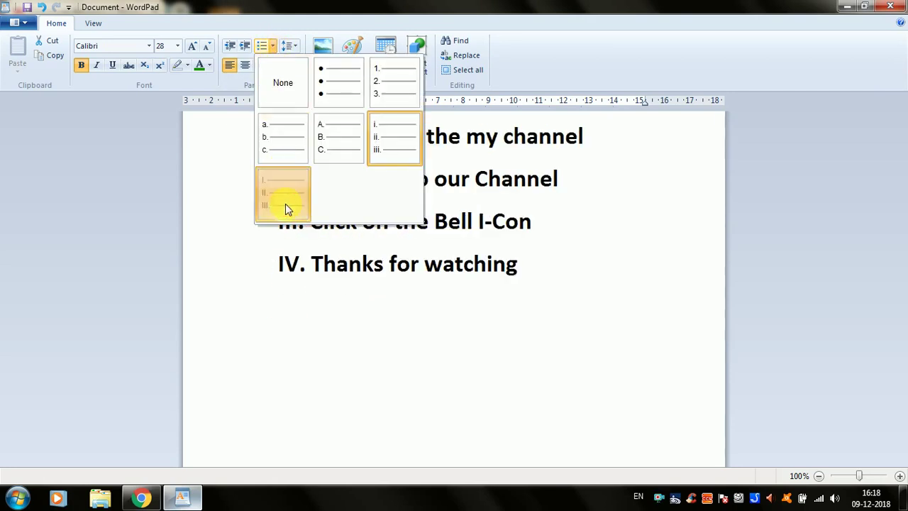
click(285, 204)
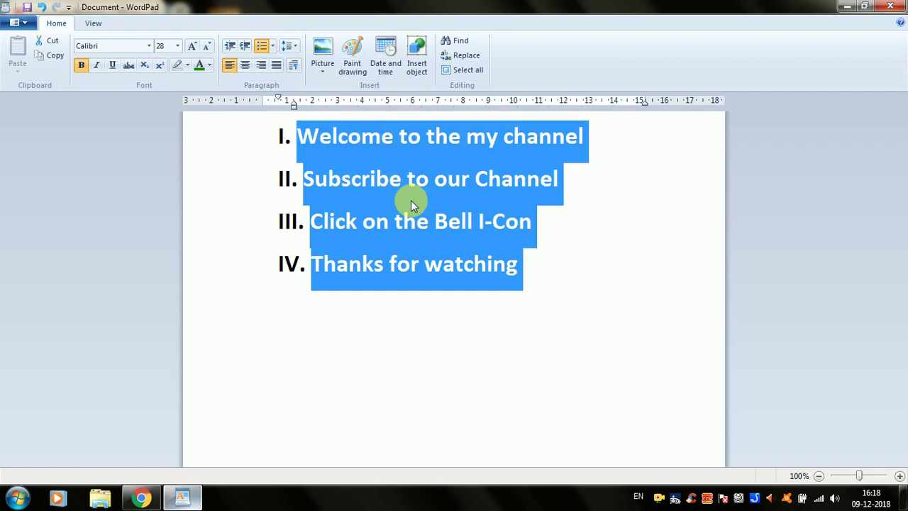
click(273, 46)
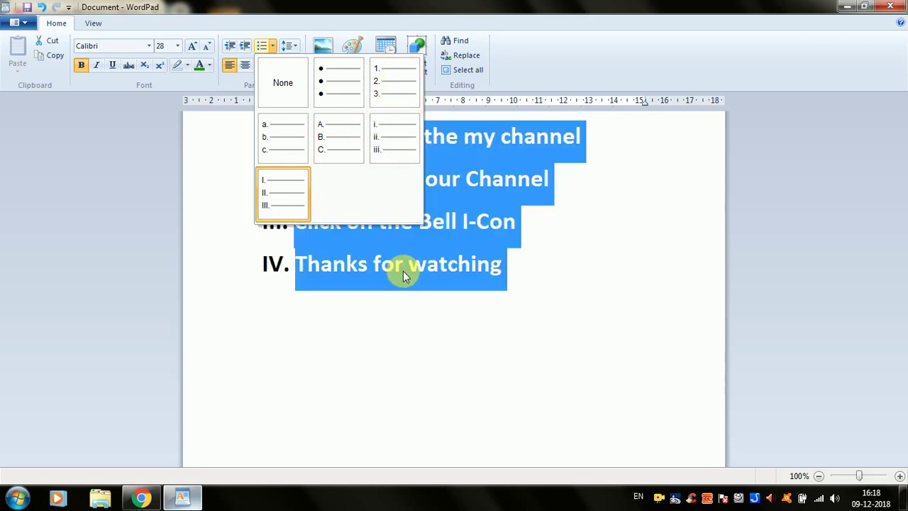
click(300, 138)
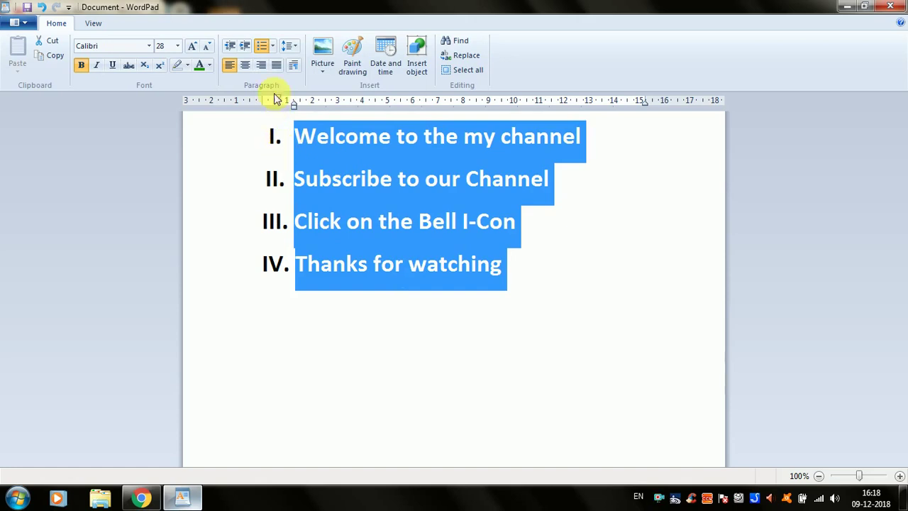
click(272, 46)
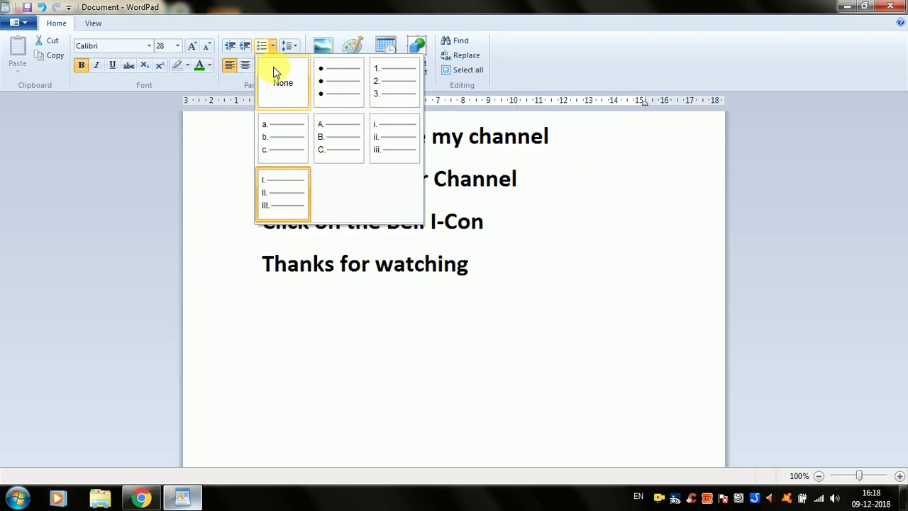
click(274, 69)
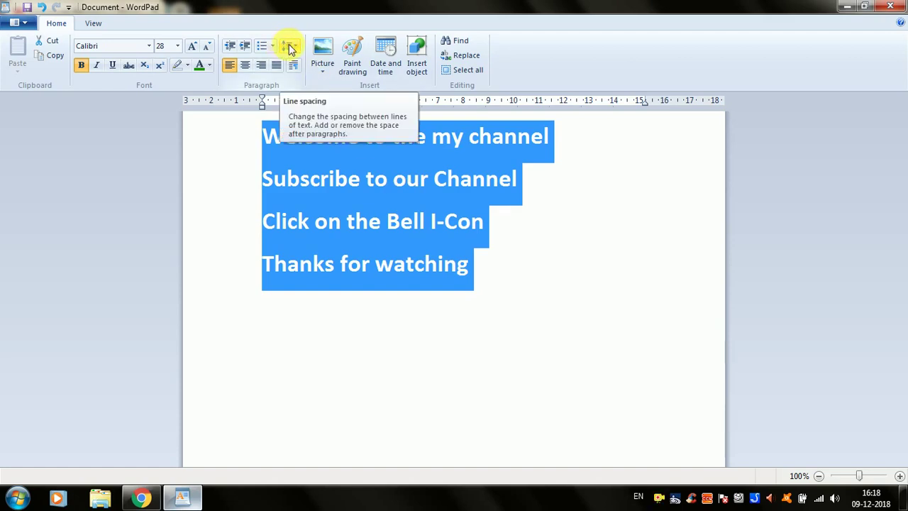
click(348, 148)
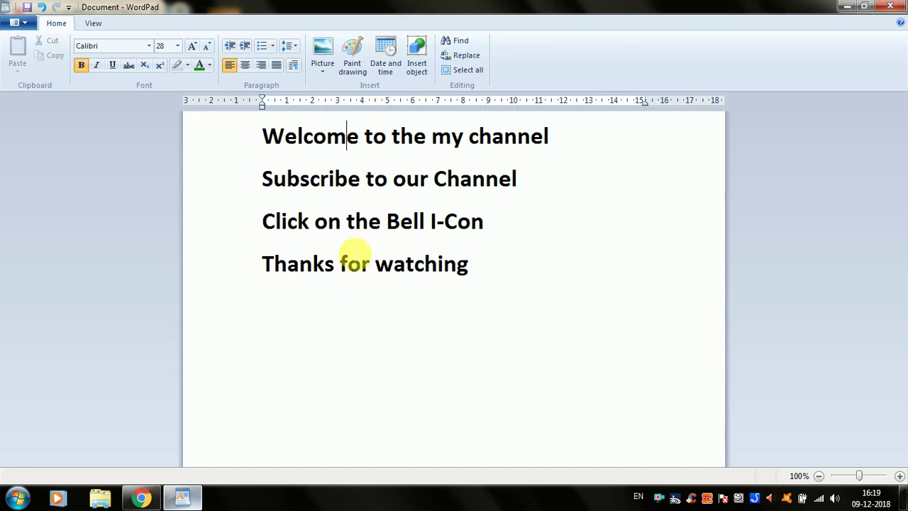
key(ctrl+a)
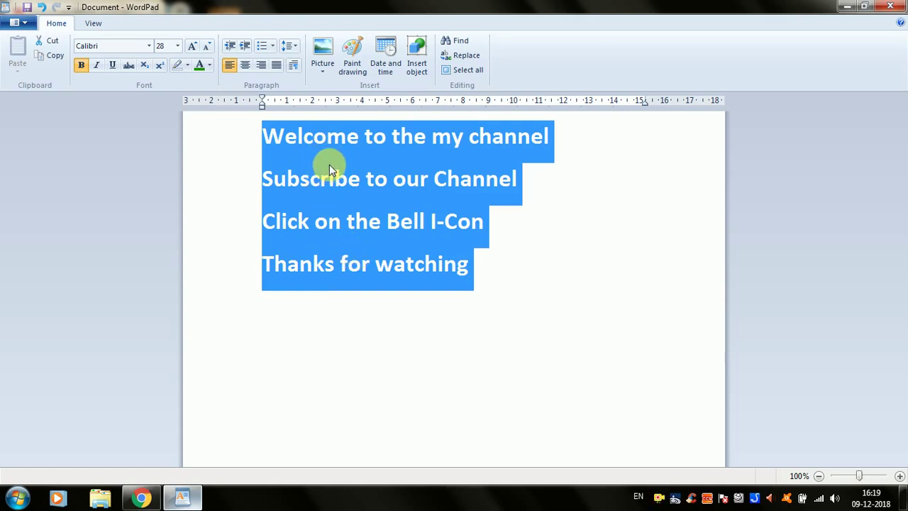
click(291, 47)
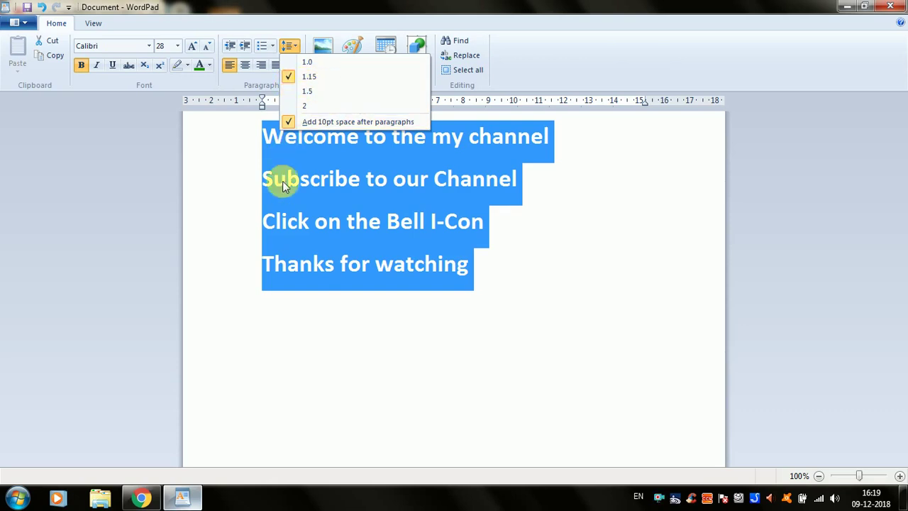
click(301, 108)
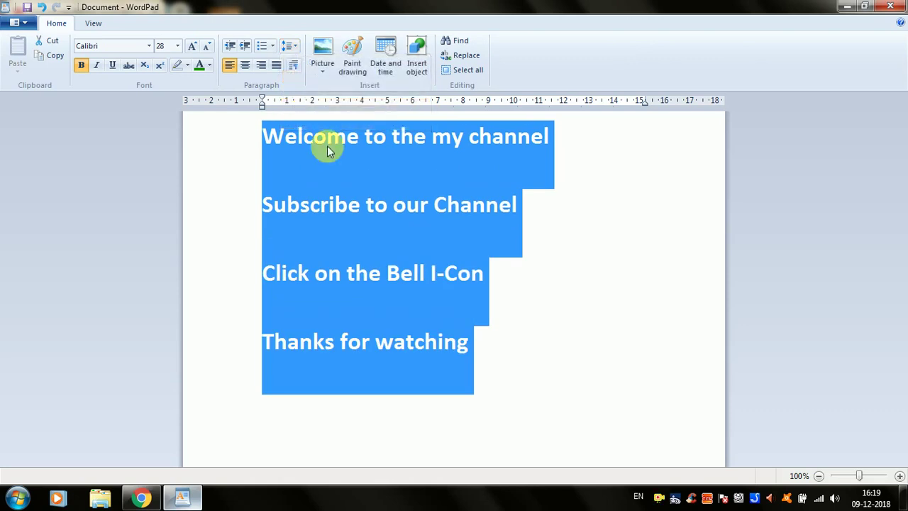
click(347, 178)
click(326, 178)
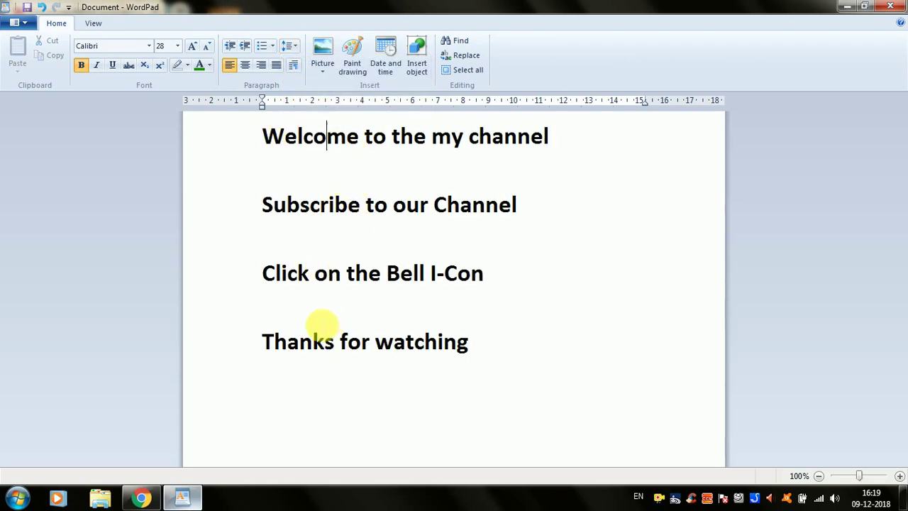
key(ctrl+a)
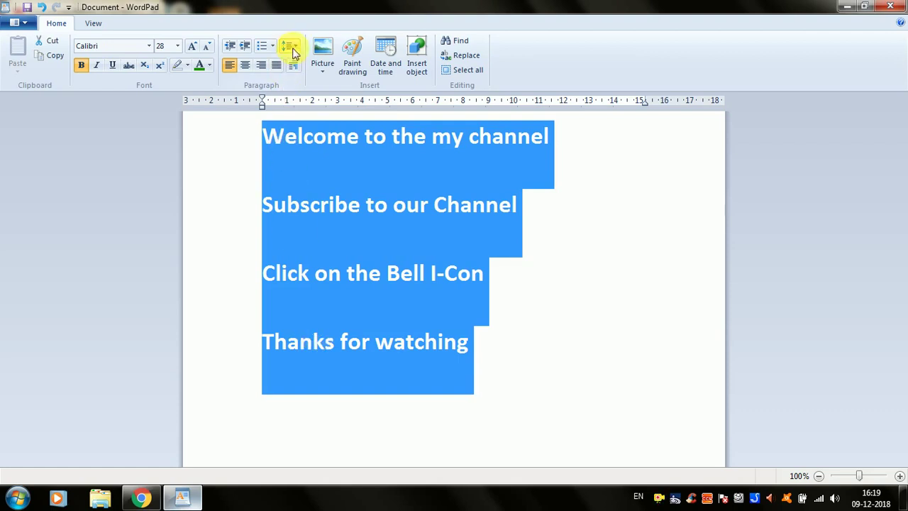
click(292, 48)
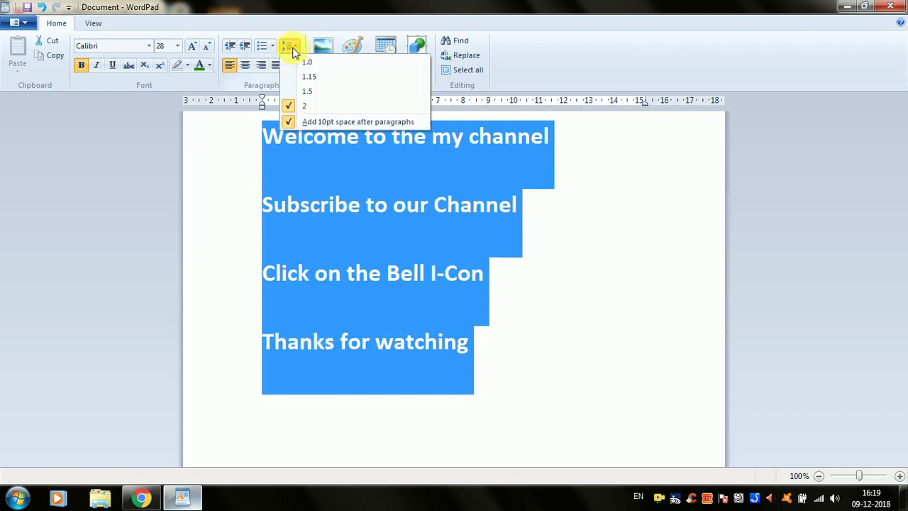
click(305, 92)
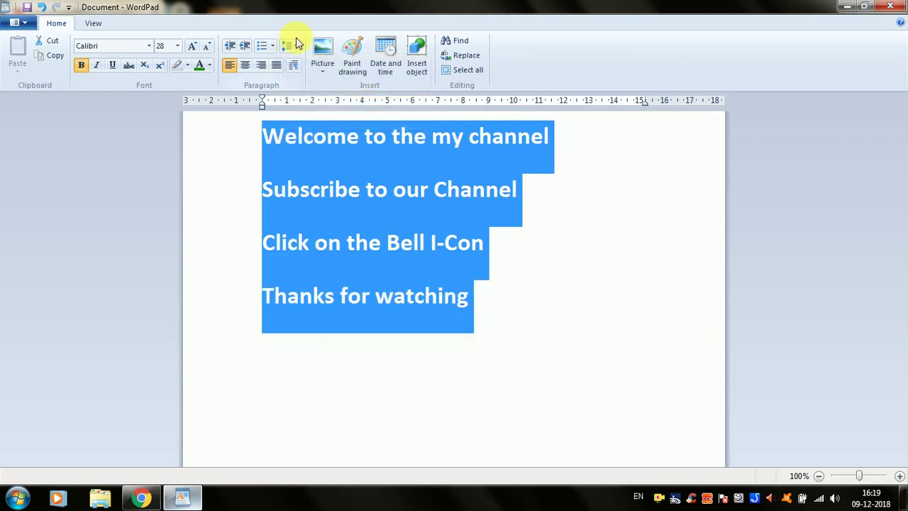
click(292, 47)
click(304, 85)
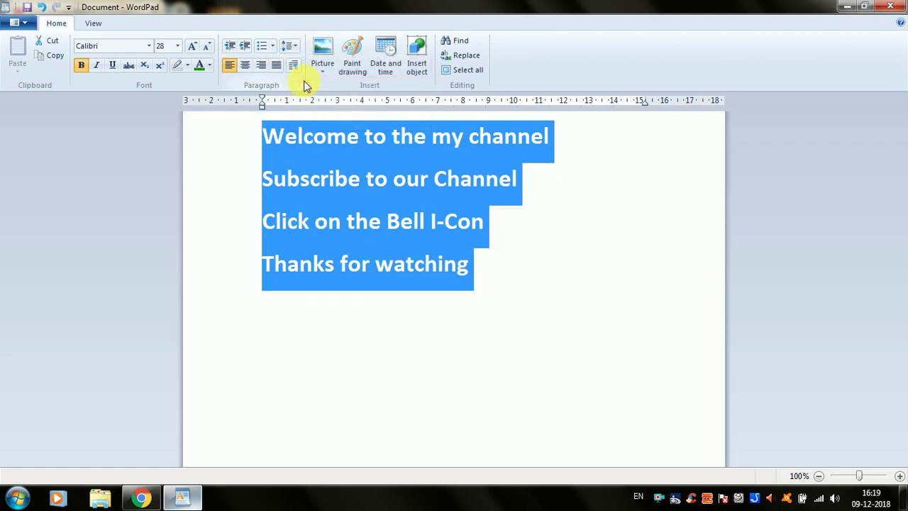
click(293, 46)
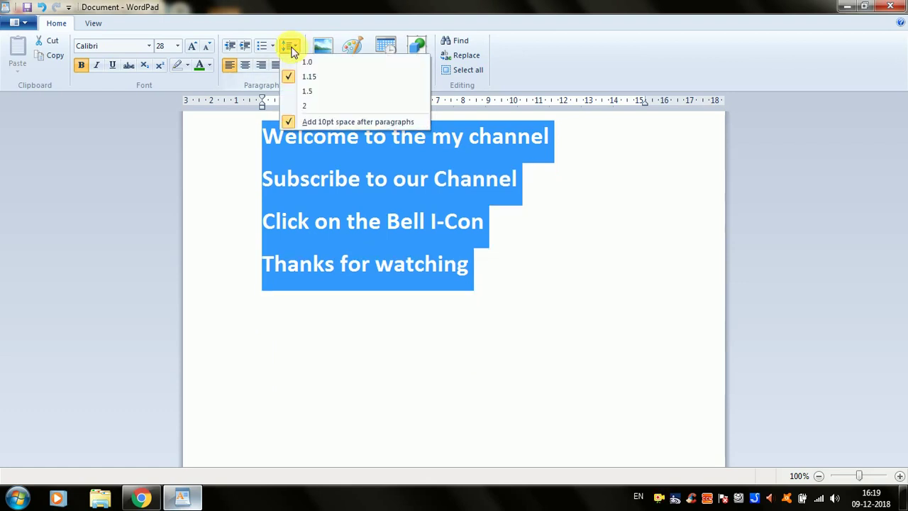
click(326, 64)
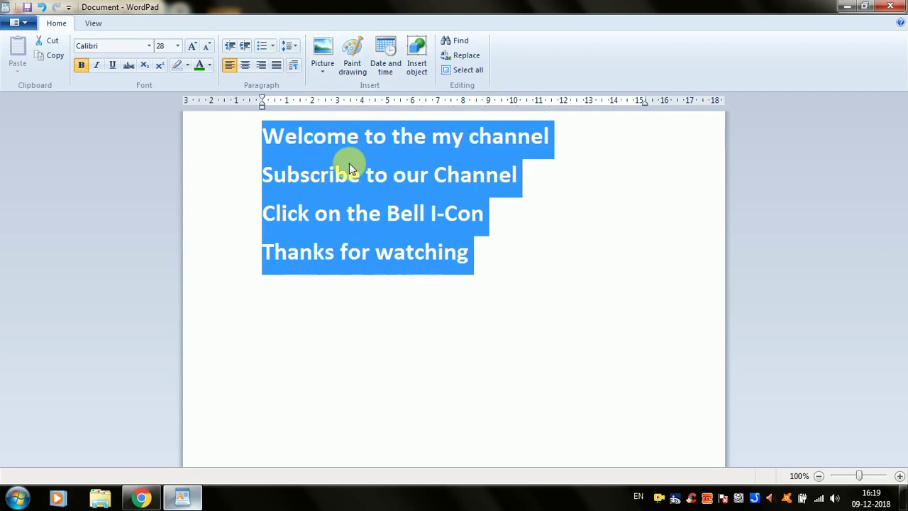
click(291, 47)
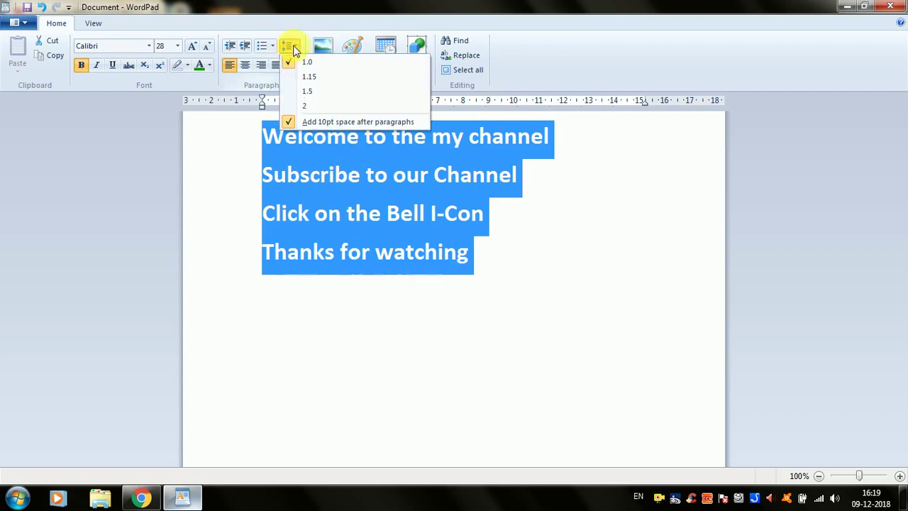
click(299, 120)
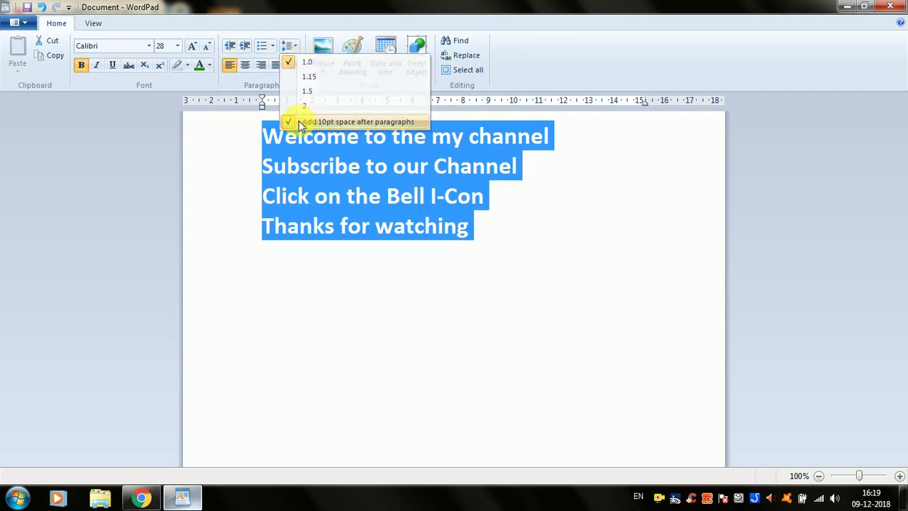
click(294, 49)
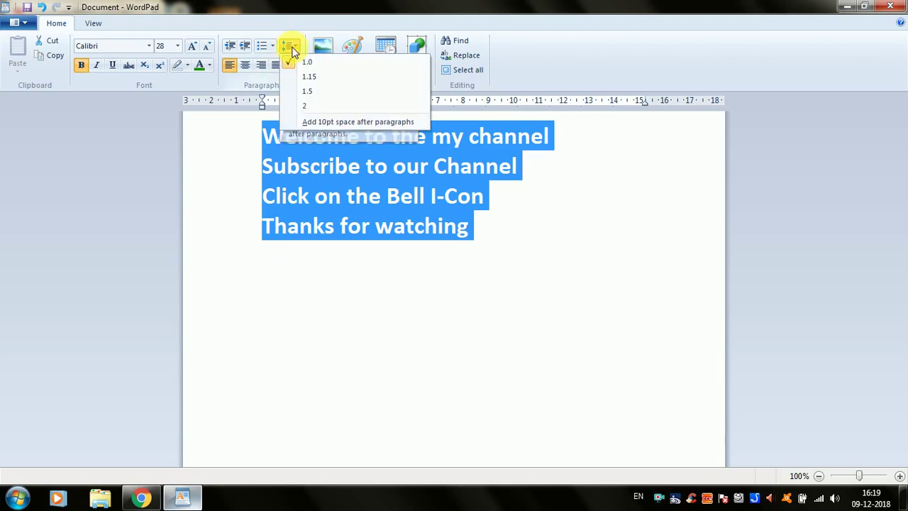
click(334, 124)
click(291, 51)
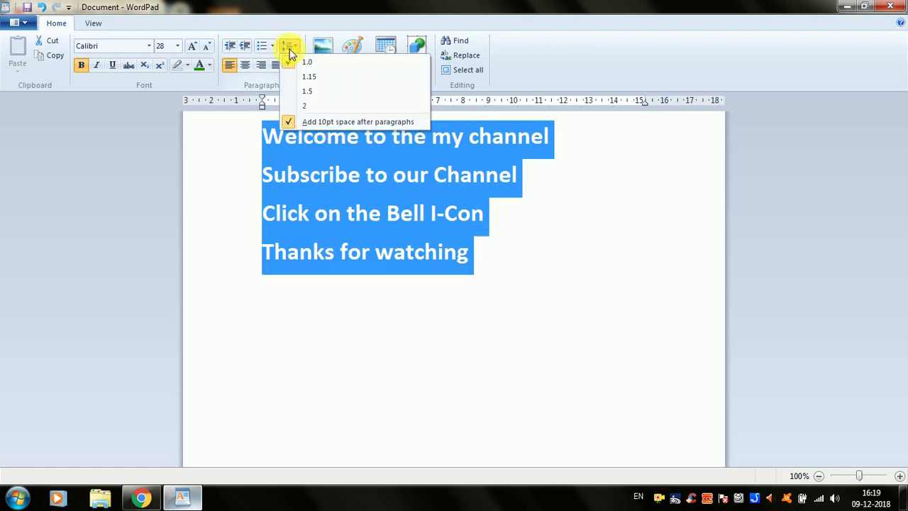
click(315, 122)
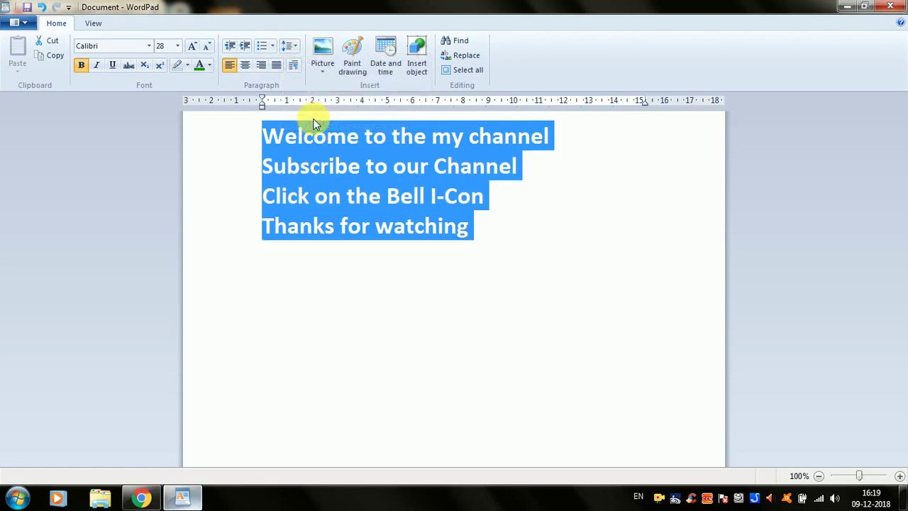
click(294, 46)
click(346, 206)
click(272, 46)
Number the four lines 1–4 and shrink their text to 24 pt
click(383, 86)
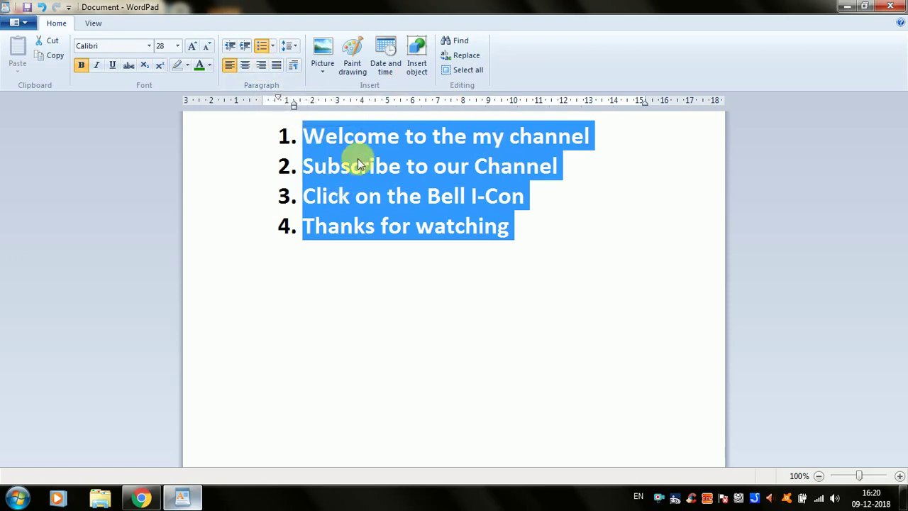
key(ctrl+shift+comma)
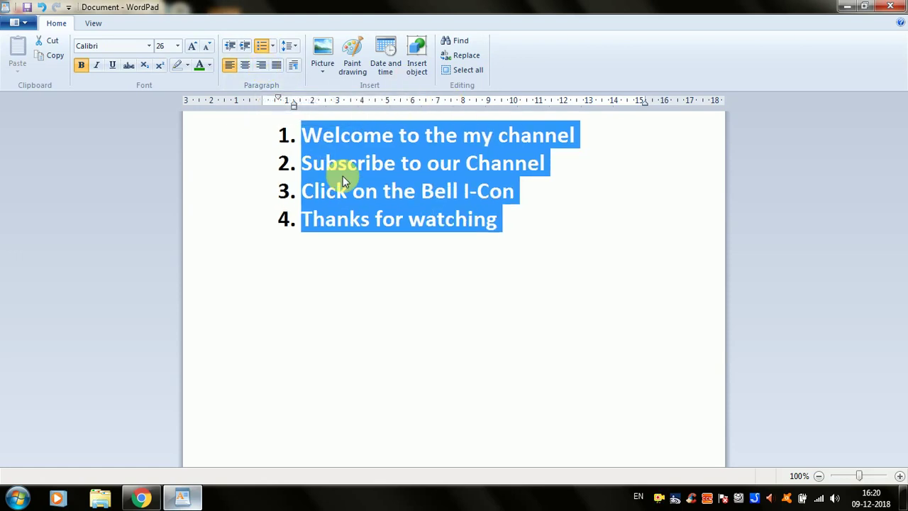
key(ctrl+shift+comma)
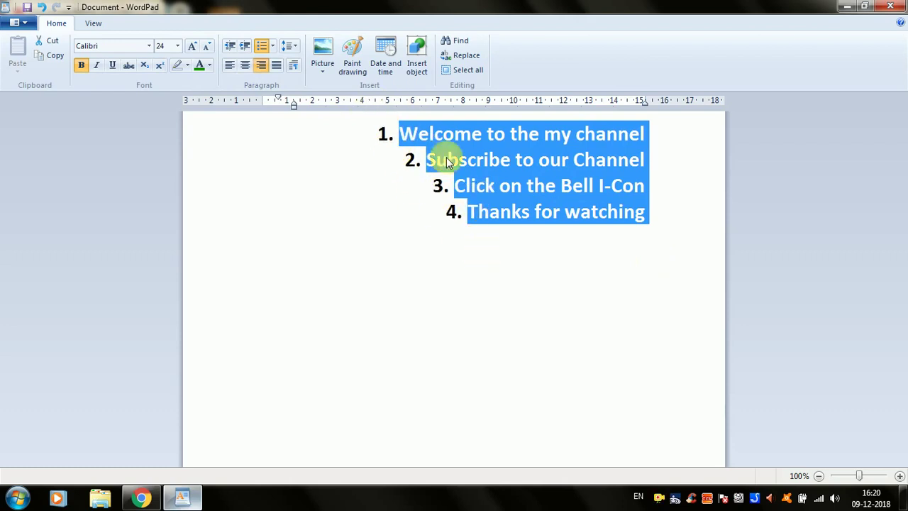
Try centred, left and right alignment on the list before settling on justified
click(245, 65)
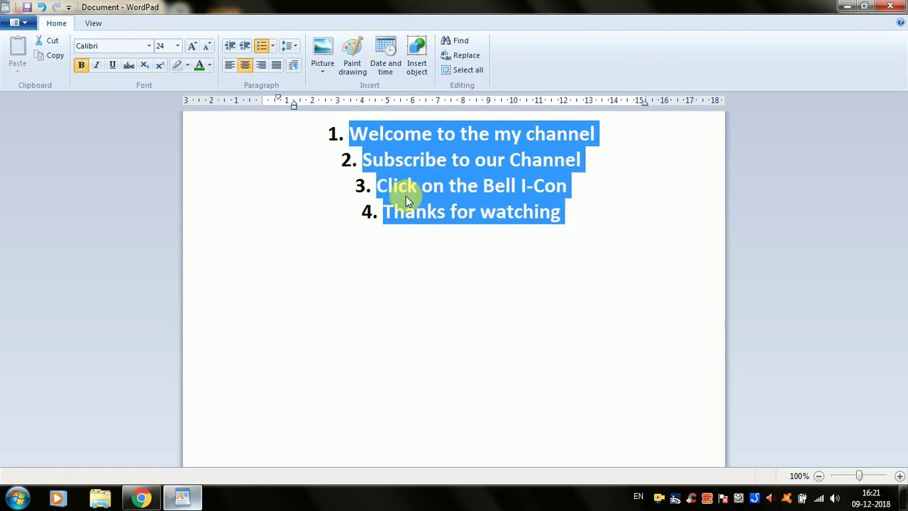
click(230, 66)
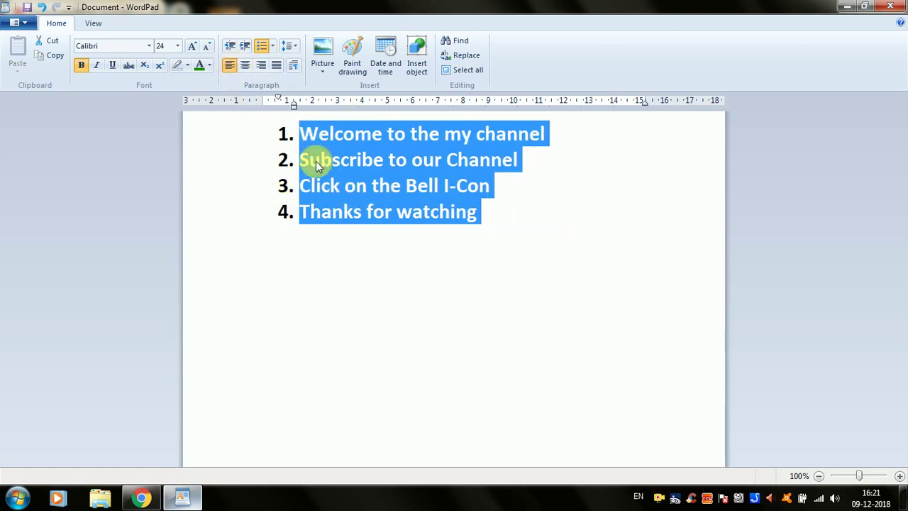
click(251, 65)
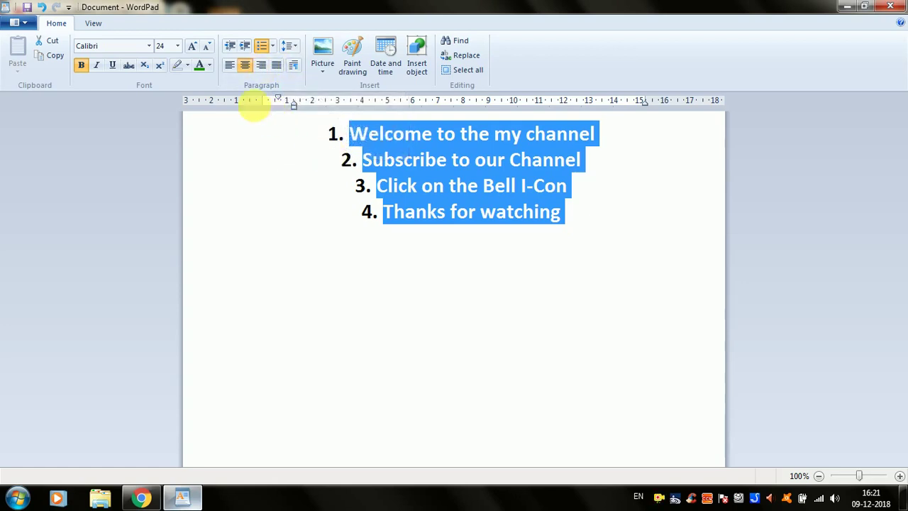
click(230, 68)
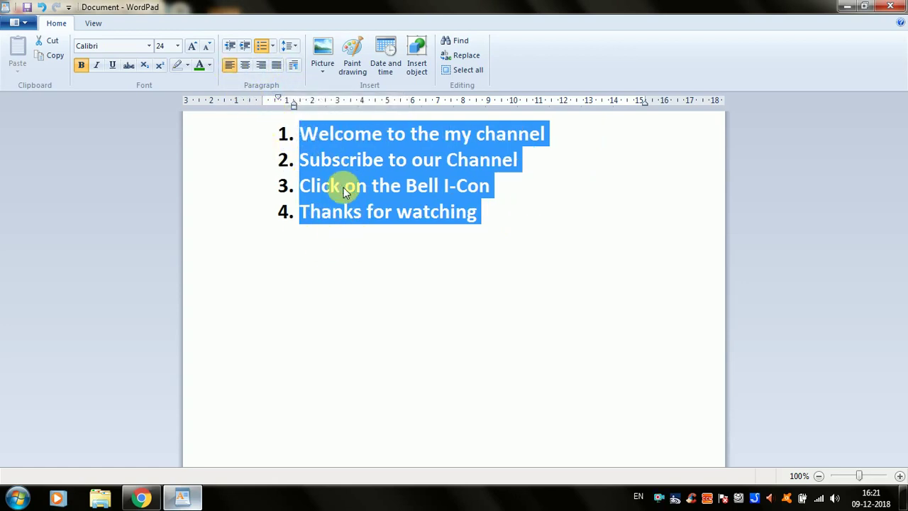
click(245, 65)
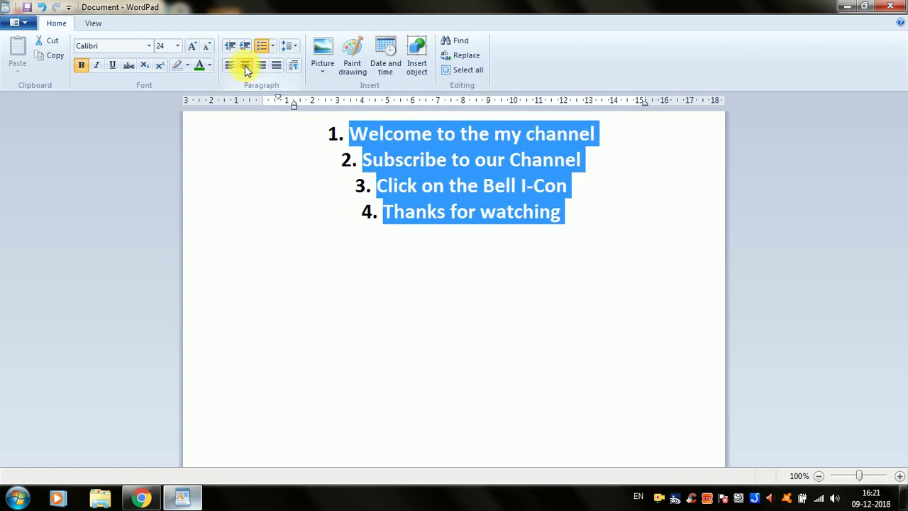
click(261, 67)
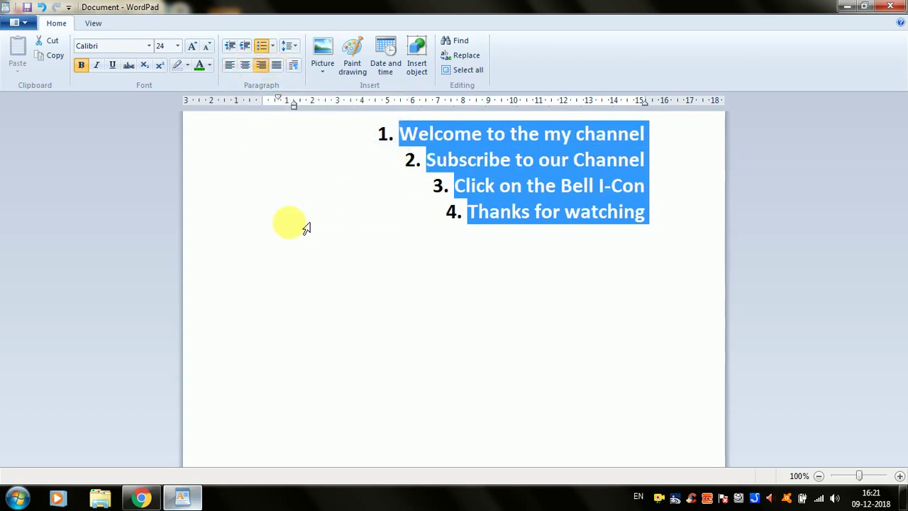
click(277, 64)
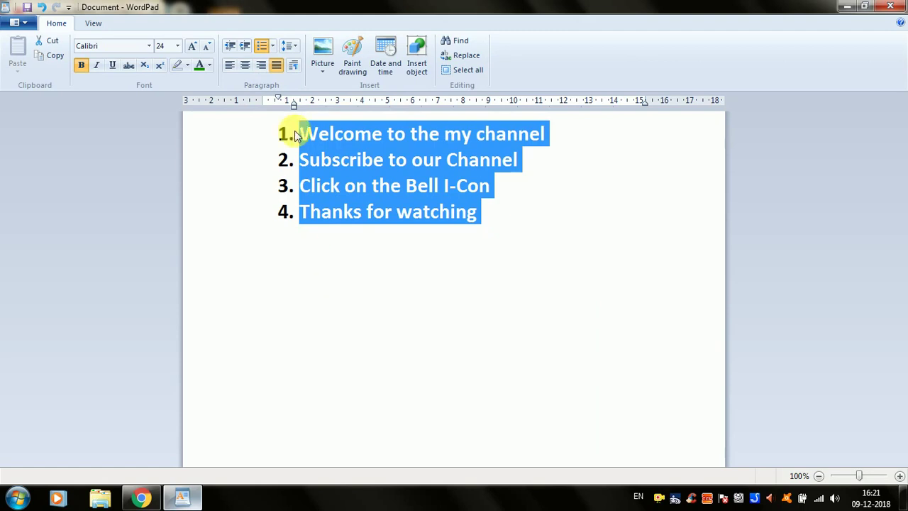
In the Paragraph dialog, set left indent 3.27 cm, right 4 cm, first line 2.63 cm
click(293, 65)
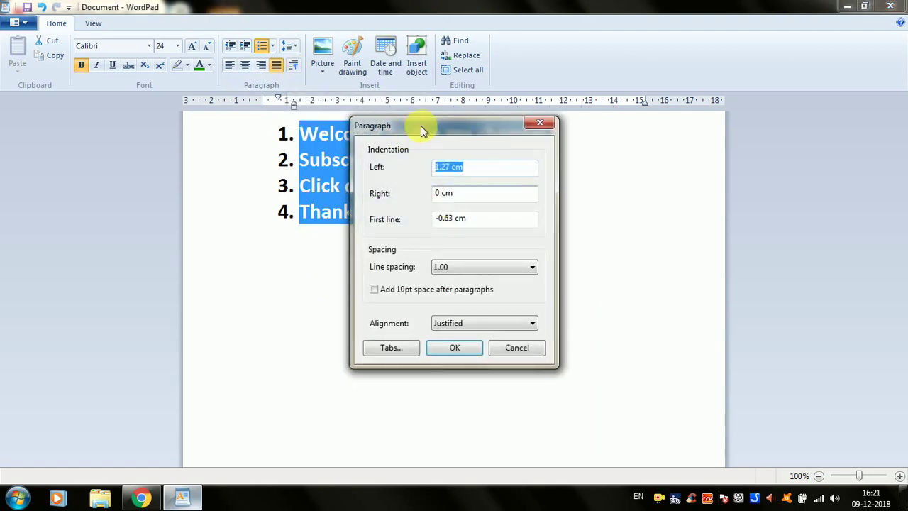
drag(434, 122, 508, 239)
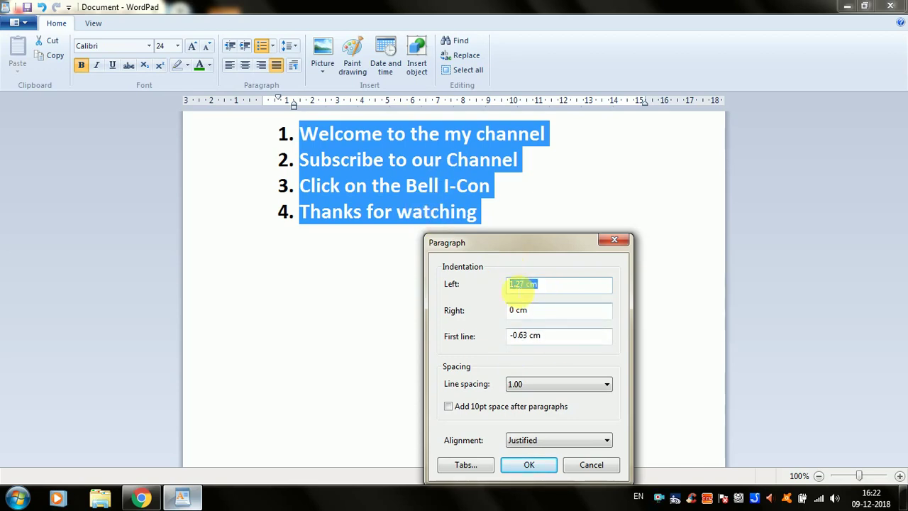
click(512, 283)
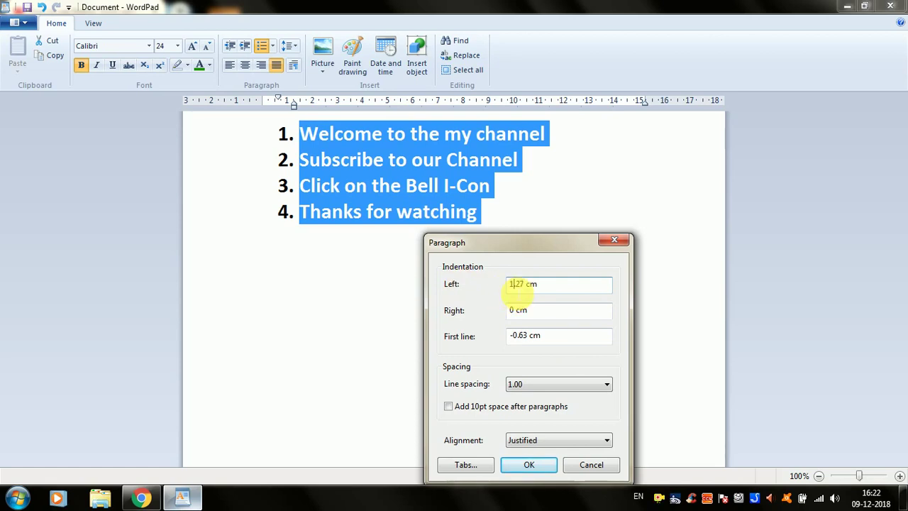
text(3)
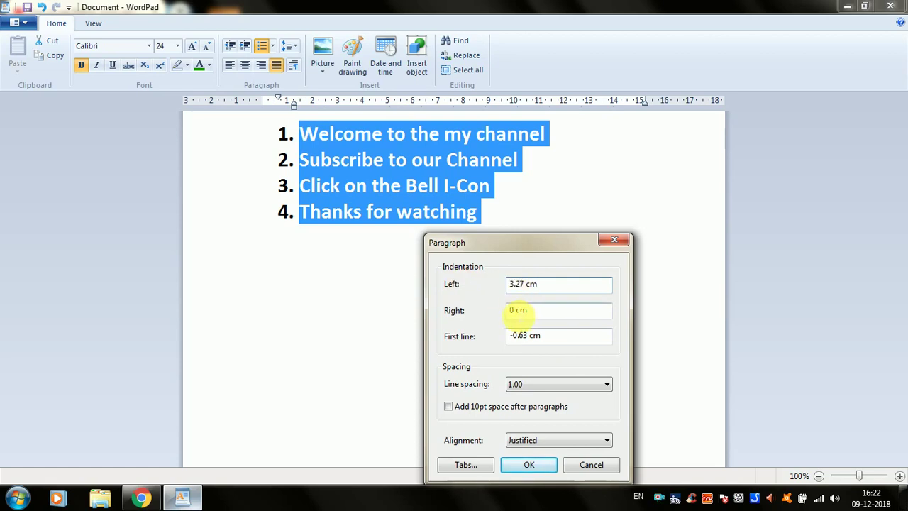
double_click(512, 309)
text(4)
click(513, 338)
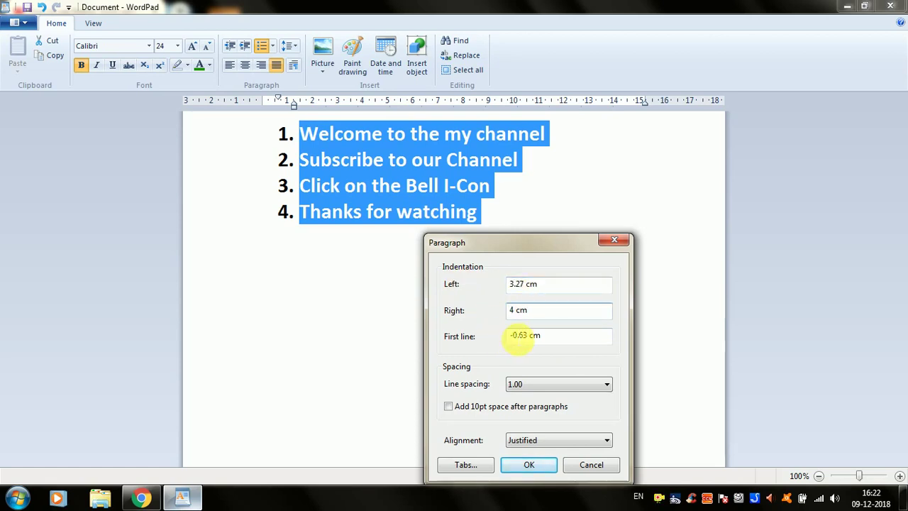
drag(523, 338, 507, 336)
text(2)
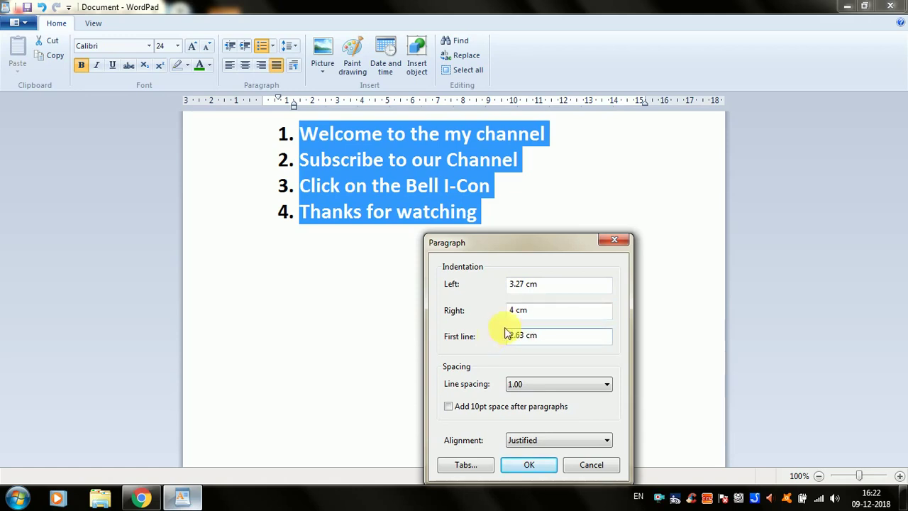
click(519, 467)
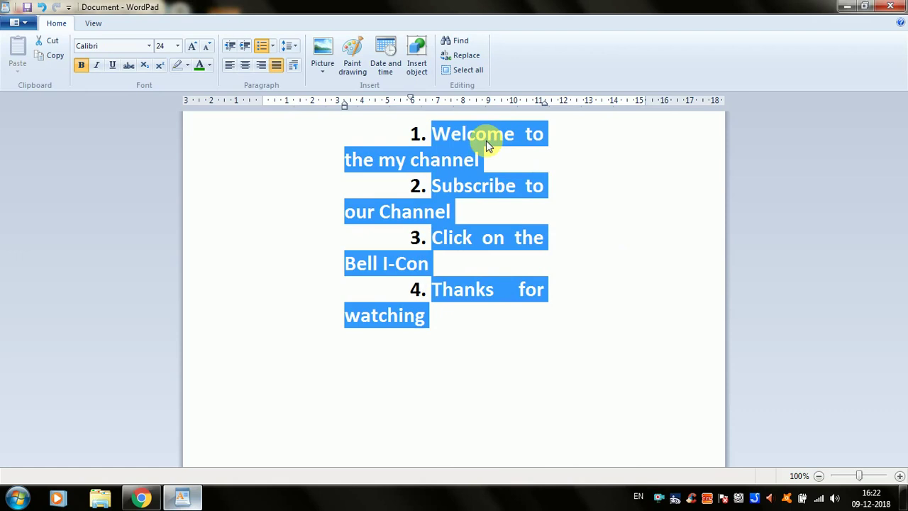
Drag the first-line indent marker slightly right to 2.73 cm and confirm it in the Paragraph dialog
click(461, 135)
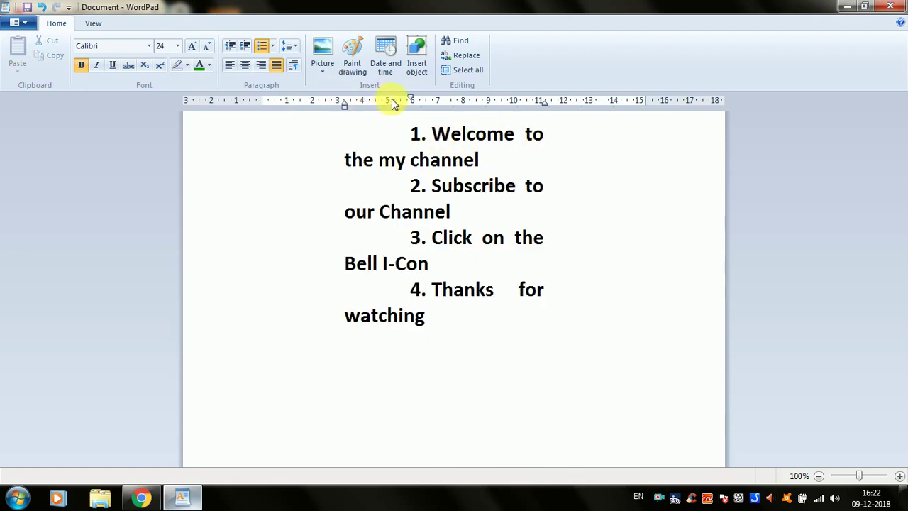
mouse_move(410, 99)
mouse_down()
mouse_move(436, 99)
mouse_move(386, 114)
mouse_move(403, 97)
mouse_move(415, 101)
mouse_up()
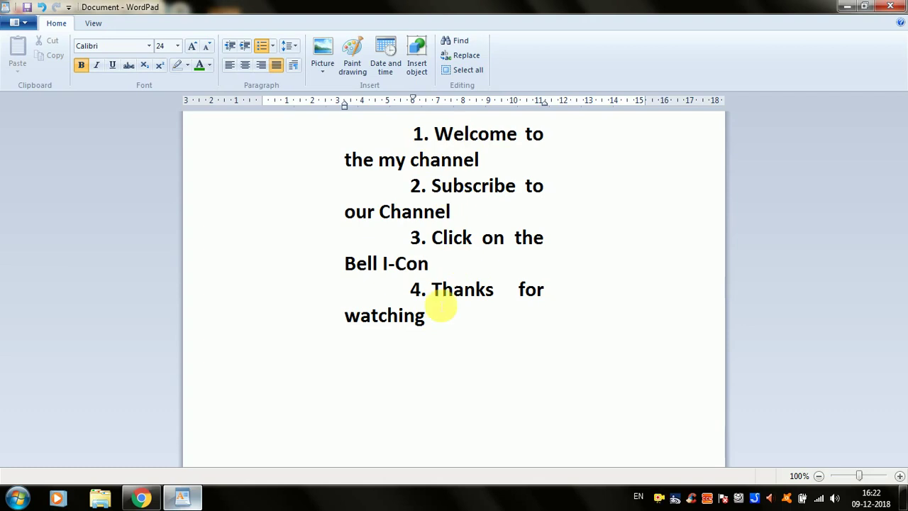
click(295, 65)
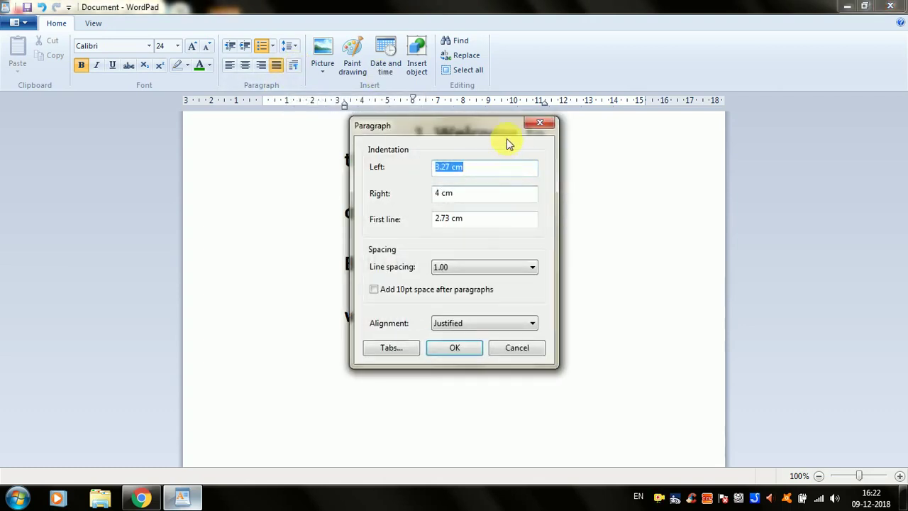
click(543, 130)
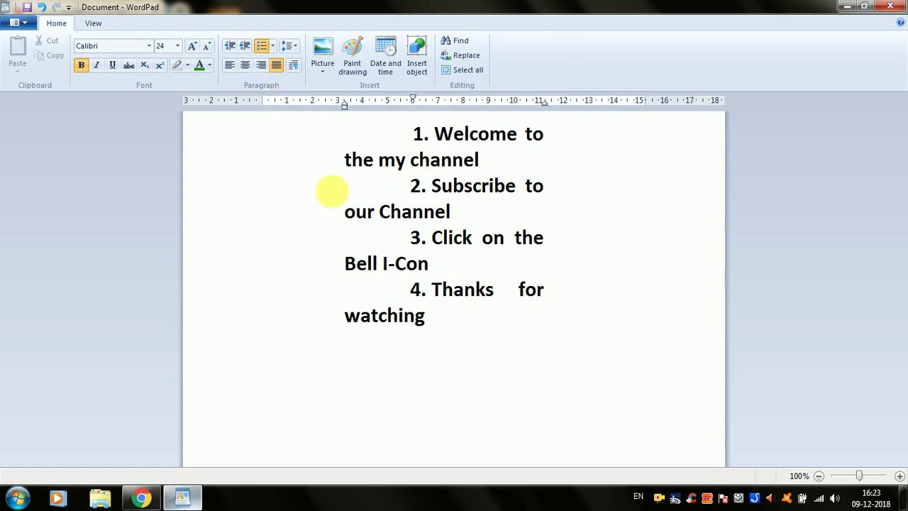
Switch to the find-and-replace tutorial in Chrome and scroll around its YouTube page
click(160, 499)
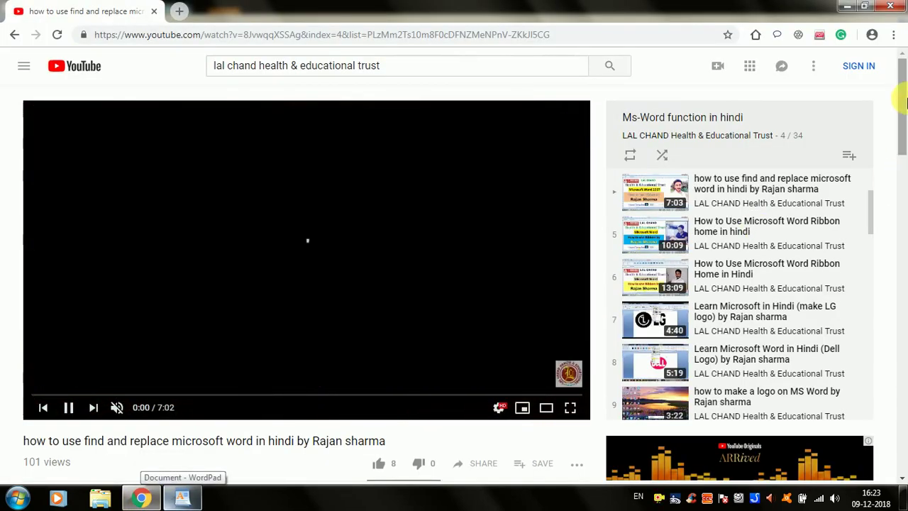
scroll(902, 142, down, 3)
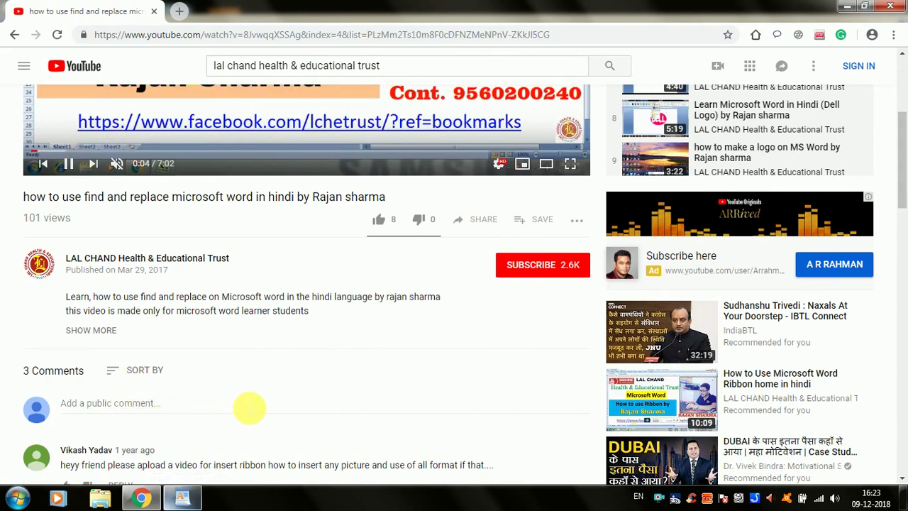
scroll(902, 181, up, 4)
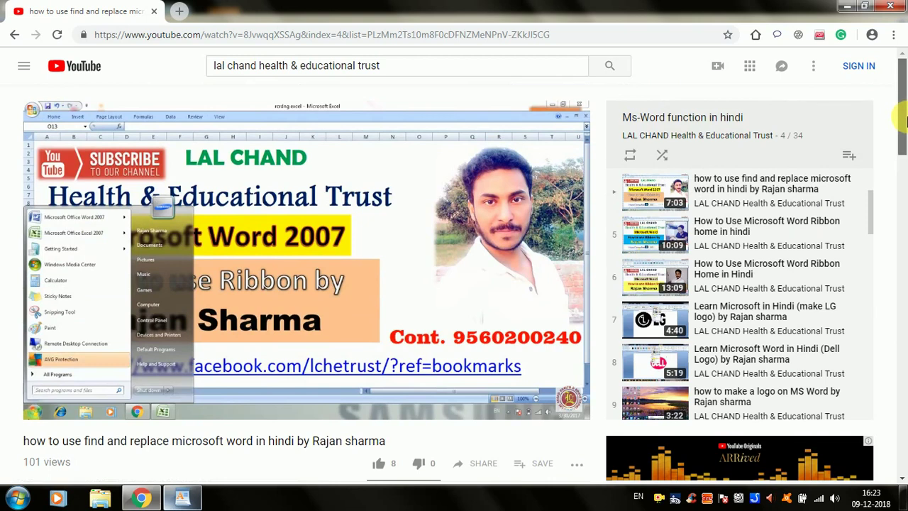
scroll(902, 119, down, 1)
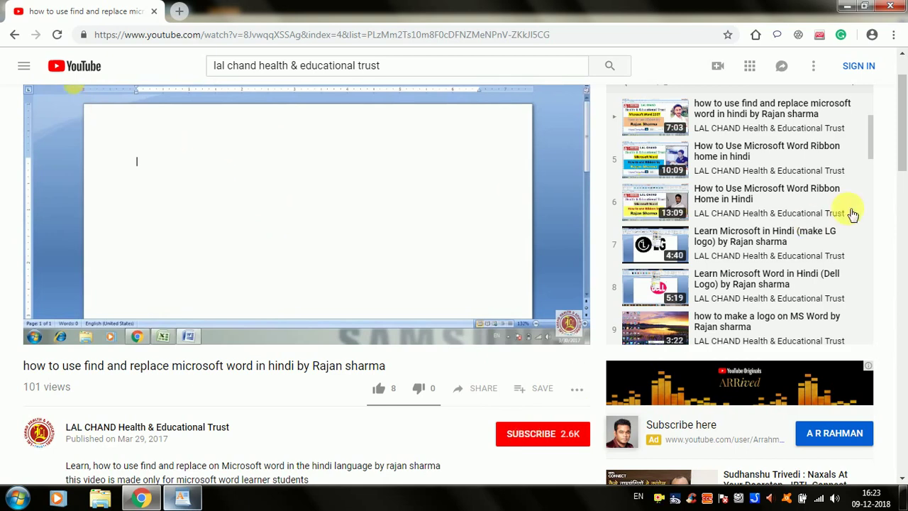
scroll(900, 114, up, 1)
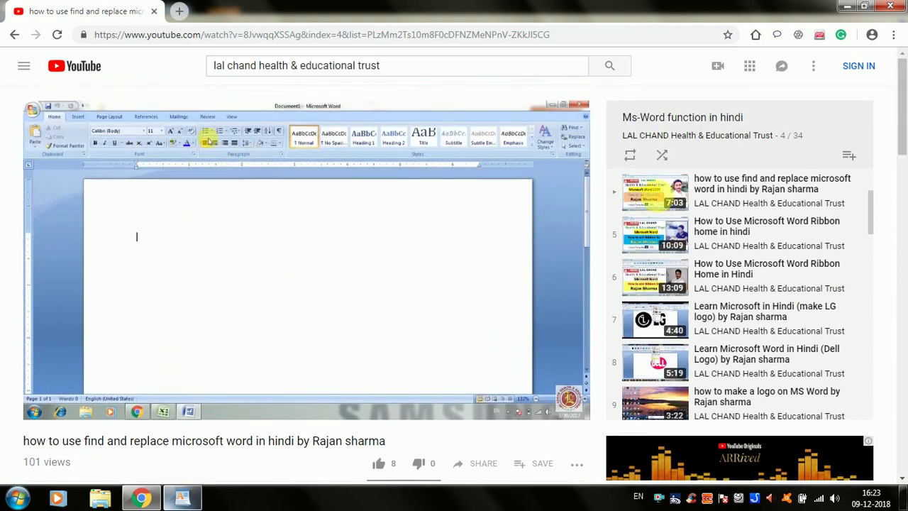